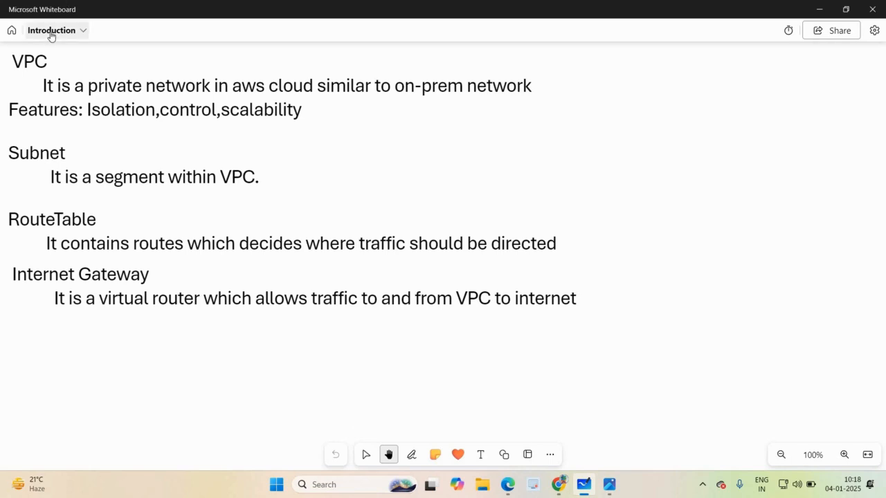
# Open the "Creating custom vpc" whiteboard and view its VPC architecture diagram at 100% zoom.
pyautogui.click(11, 32)
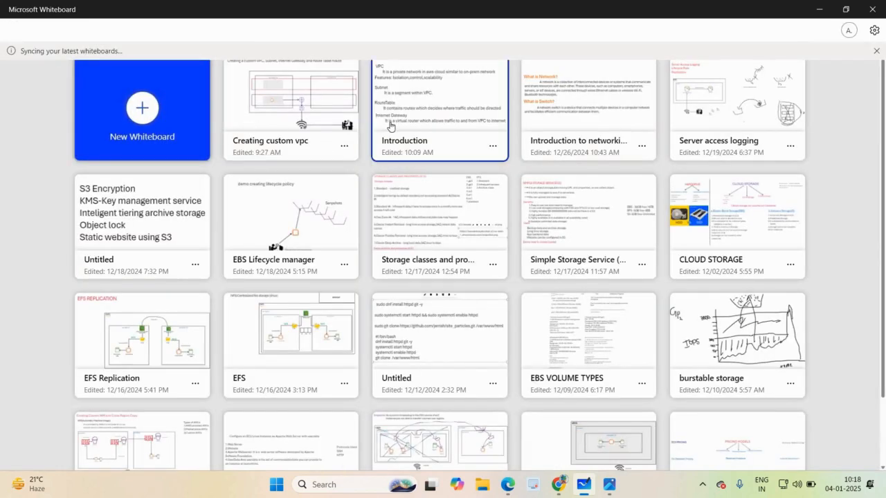
pyautogui.click(99, 302)
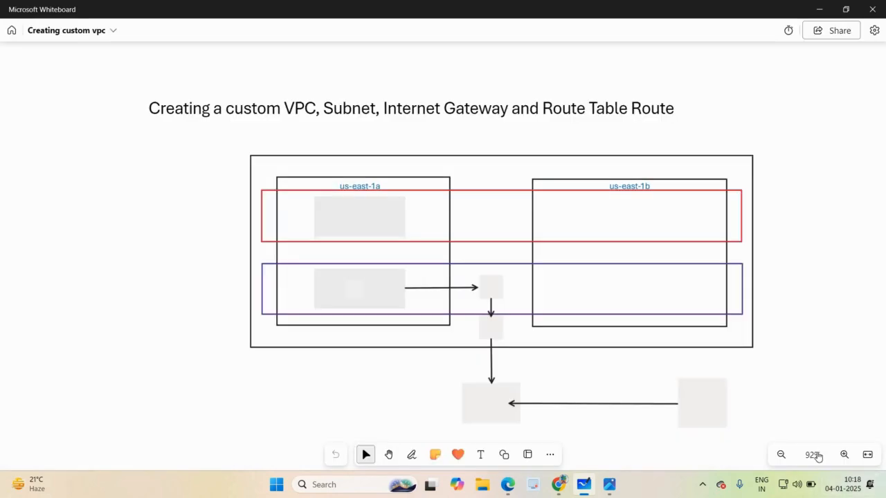
pyautogui.click(818, 457)
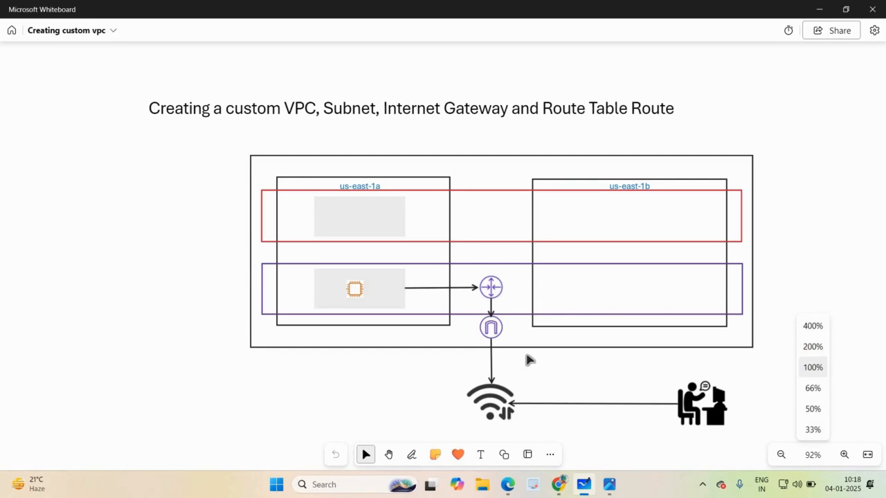
pyautogui.click(813, 368)
pyautogui.click(389, 454)
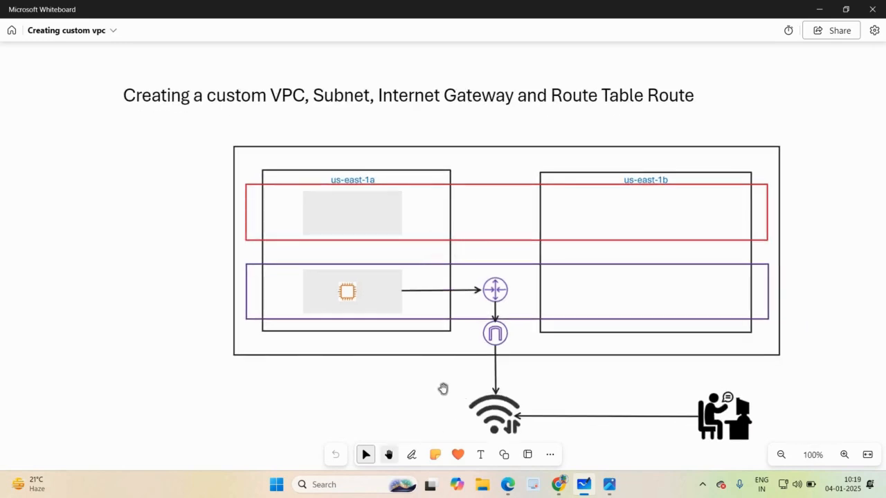
pyautogui.moveTo(337, 356); pyautogui.dragTo(229, 323)
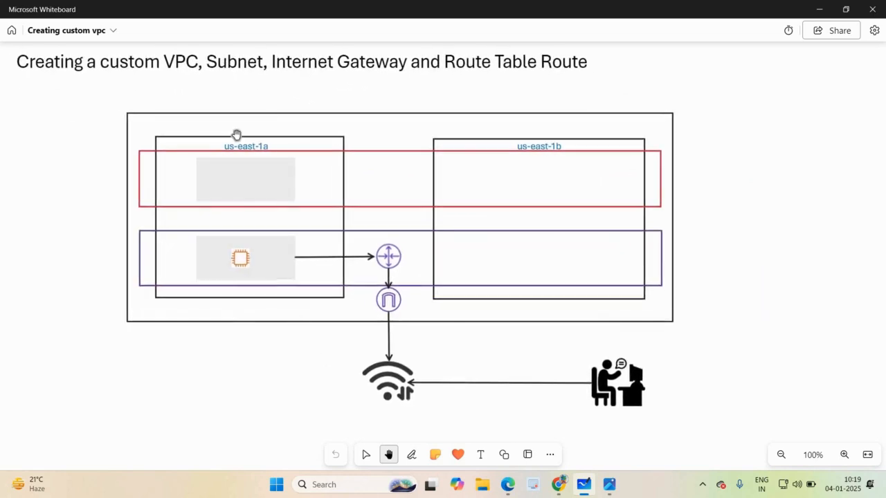
pyautogui.moveTo(237, 135); pyautogui.dragTo(227, 136)
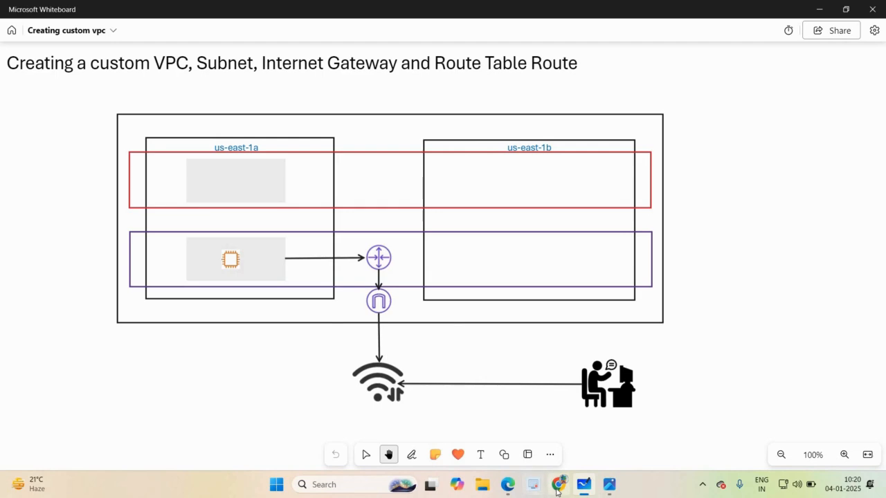
# Switch to the AWS console in Chrome, search the services for "vpc" and open the VPC service.
pyautogui.moveTo(557, 490)
pyautogui.click(562, 490)
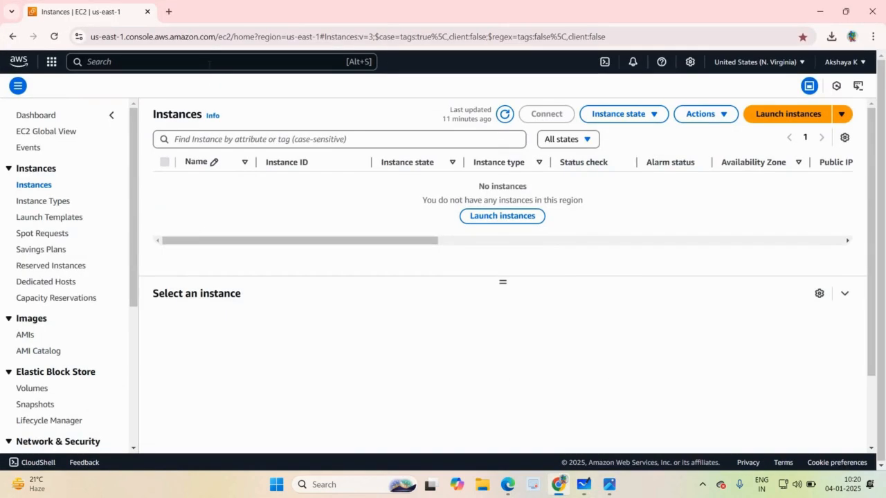
pyautogui.click(208, 62)
pyautogui.write('v')
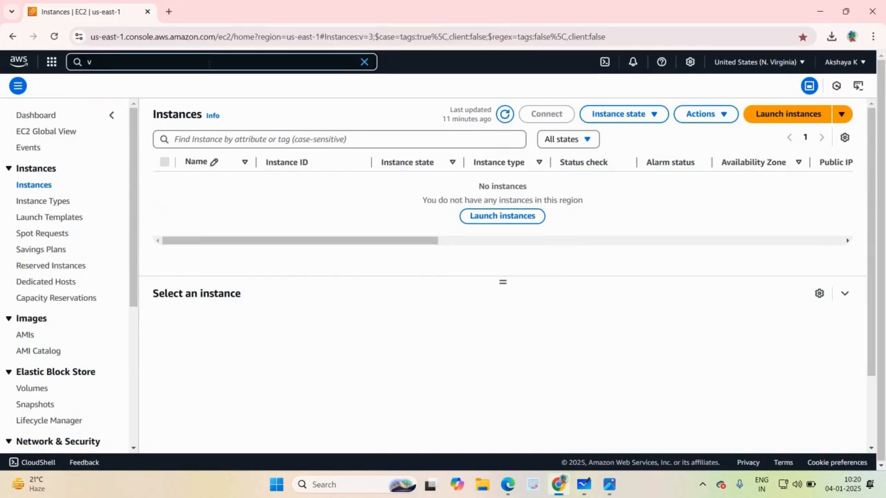
pyautogui.write('pc')
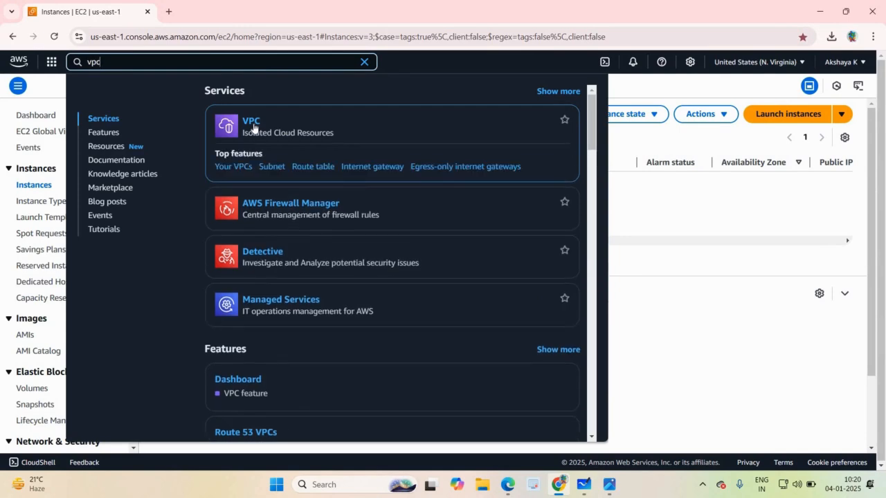
pyautogui.click(252, 127)
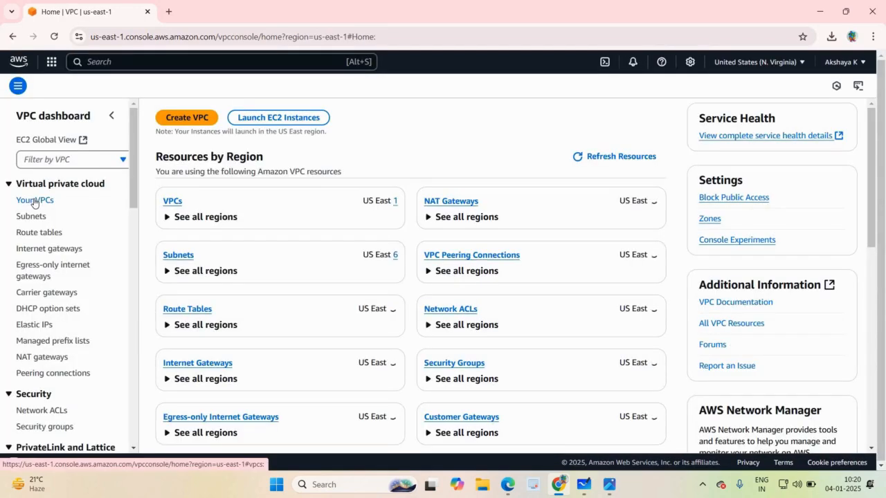
# Examine the region's existing default VPC along with its subnets, route table and internet gateway.
pyautogui.click(53, 202)
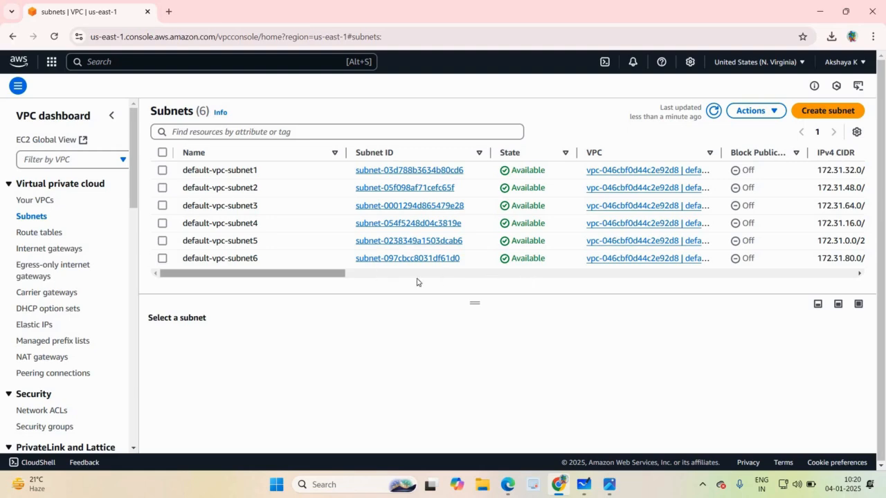
pyautogui.hscroll(10, 531, 289)
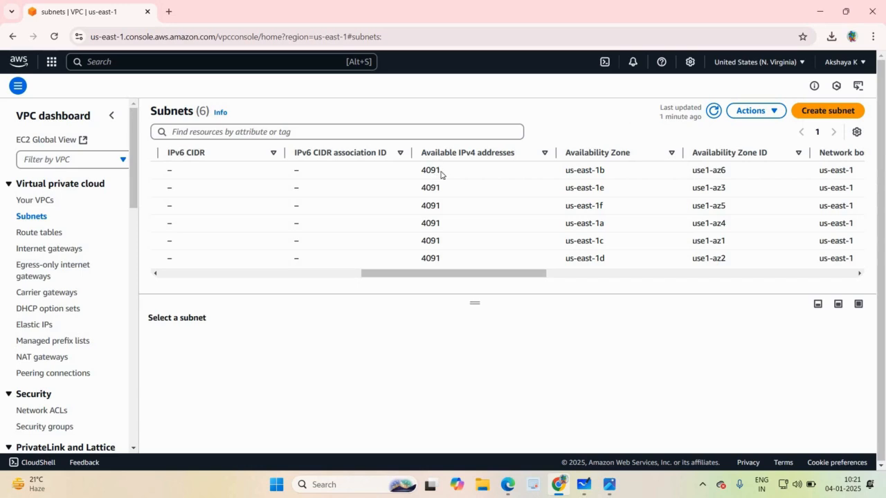
pyautogui.moveTo(419, 276); pyautogui.dragTo(161, 266)
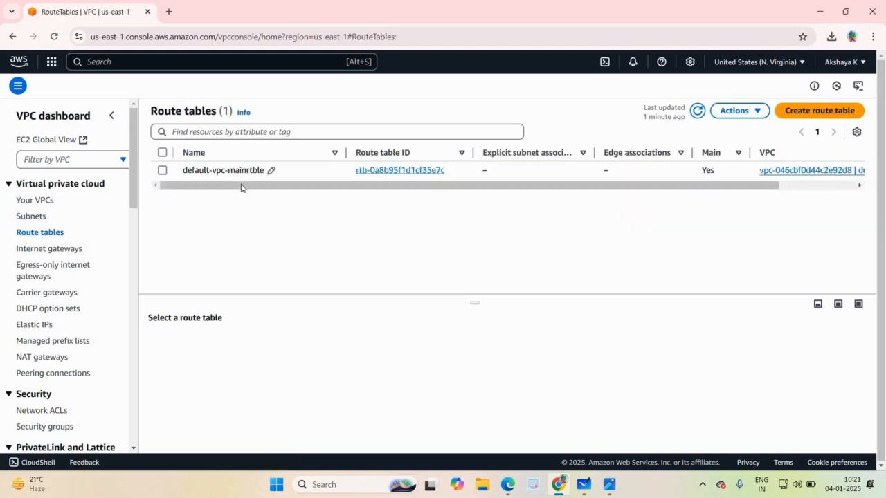
pyautogui.click(76, 250)
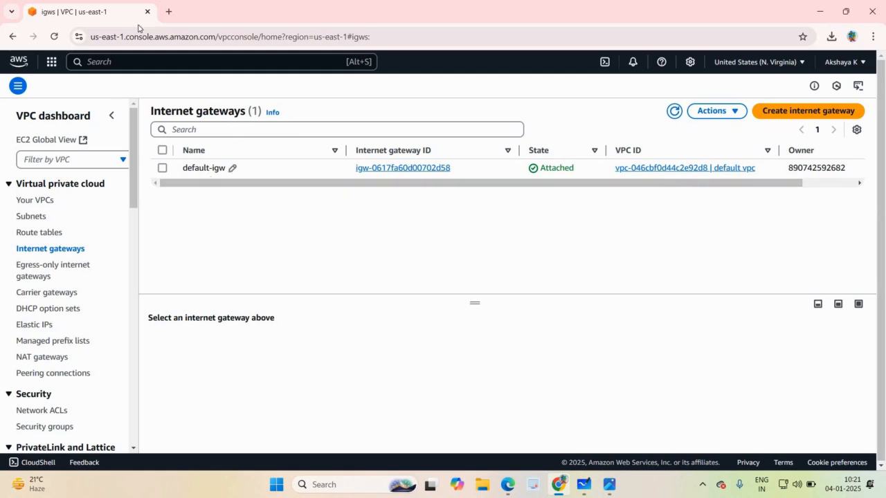
# Open the EC2 launch-instance form in a new browser tab and check which VPCs its network settings offer.
pyautogui.click(167, 13)
pyautogui.click(493, 58)
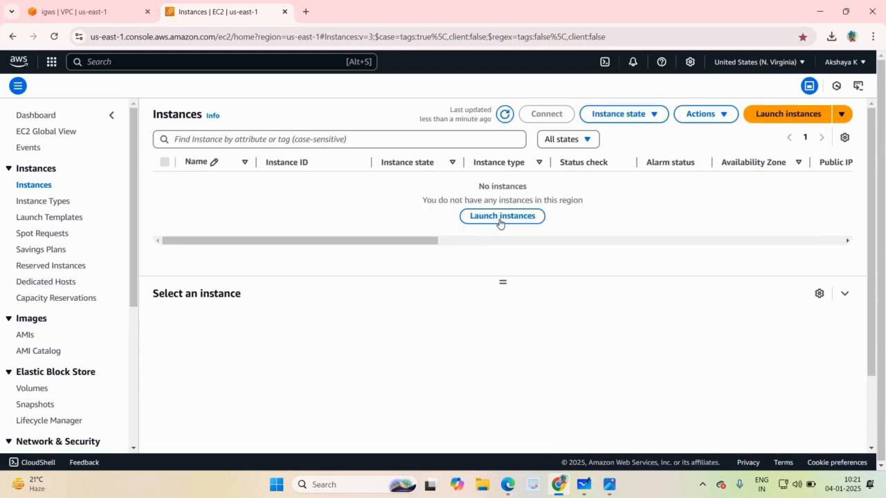
pyautogui.click(499, 216)
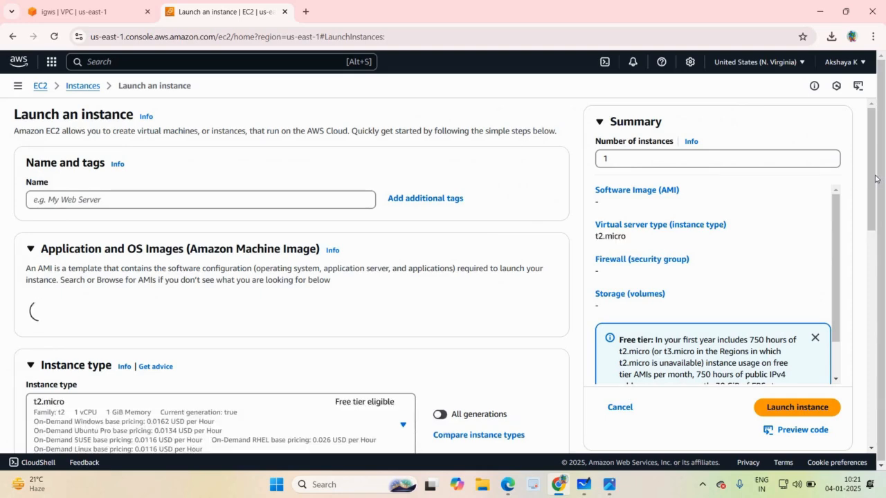
pyautogui.scroll(-2, 882, 277)
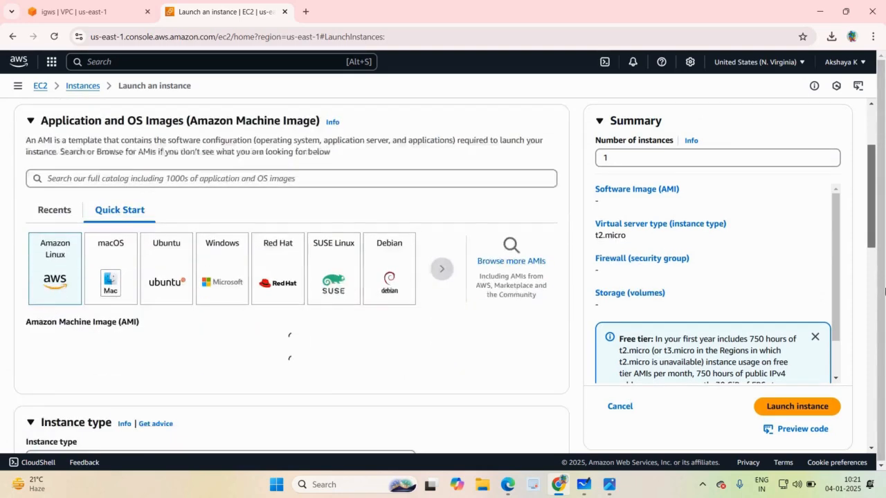
pyautogui.scroll(-4, 879, 287)
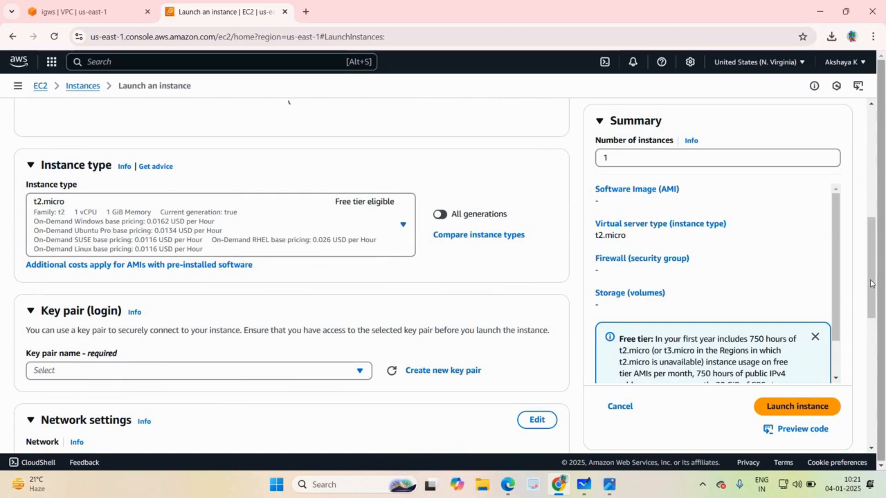
pyautogui.moveTo(871, 283); pyautogui.dragTo(881, 363)
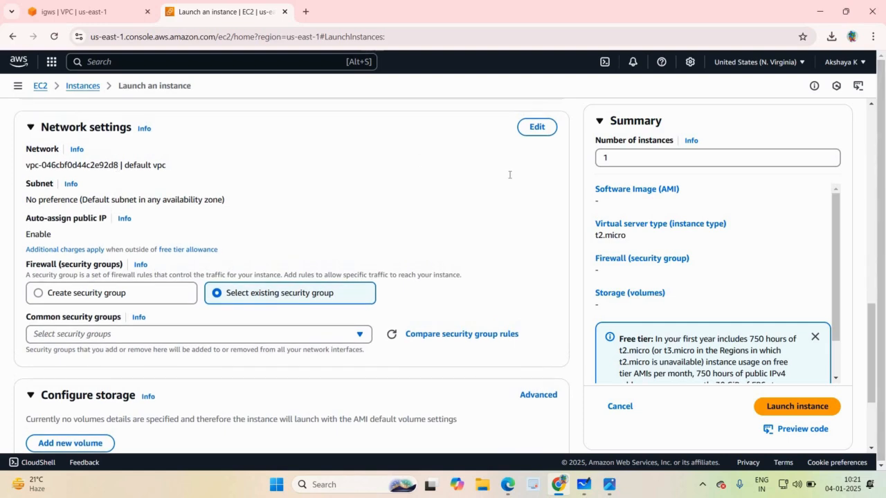
pyautogui.click(522, 132)
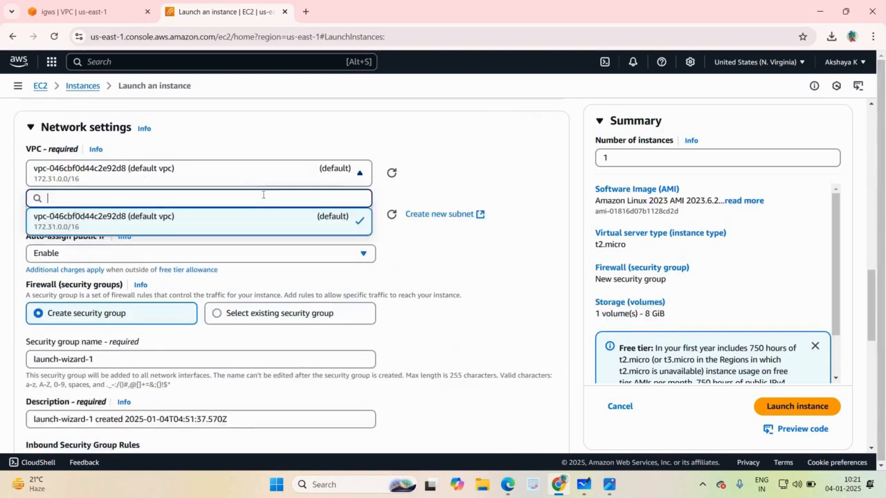
pyautogui.click(256, 175)
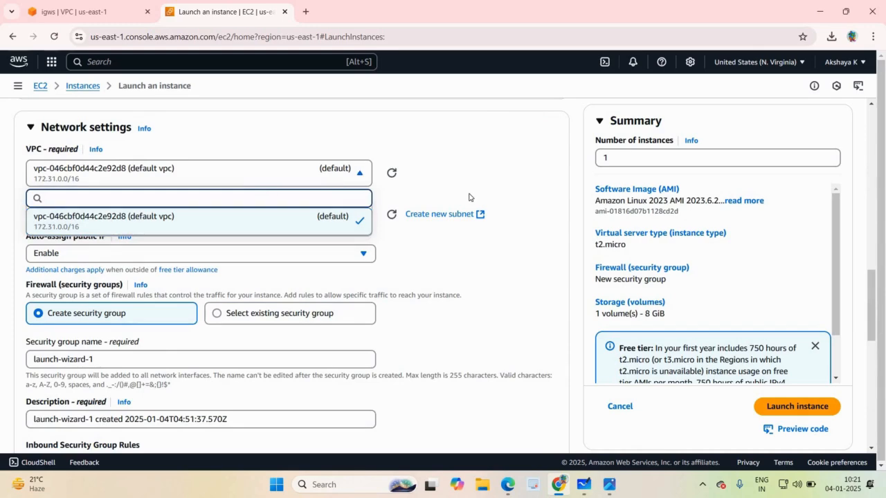
# Return to the VPC console and start creating a VPC-only resource with the name tag "custon-vpc".
pyautogui.click(71, 8)
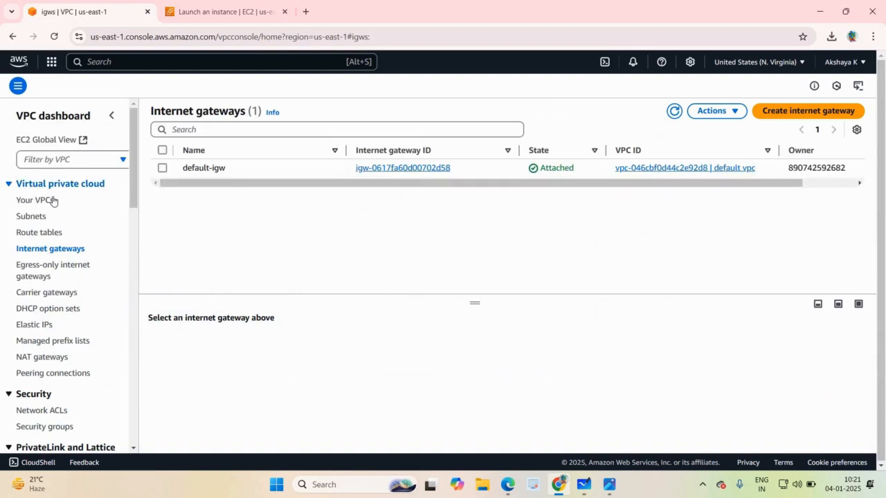
pyautogui.click(53, 200)
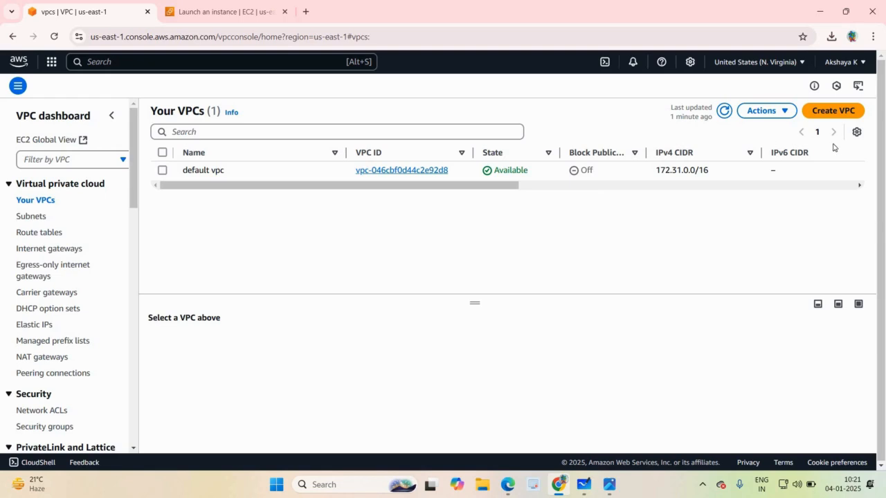
pyautogui.click(830, 115)
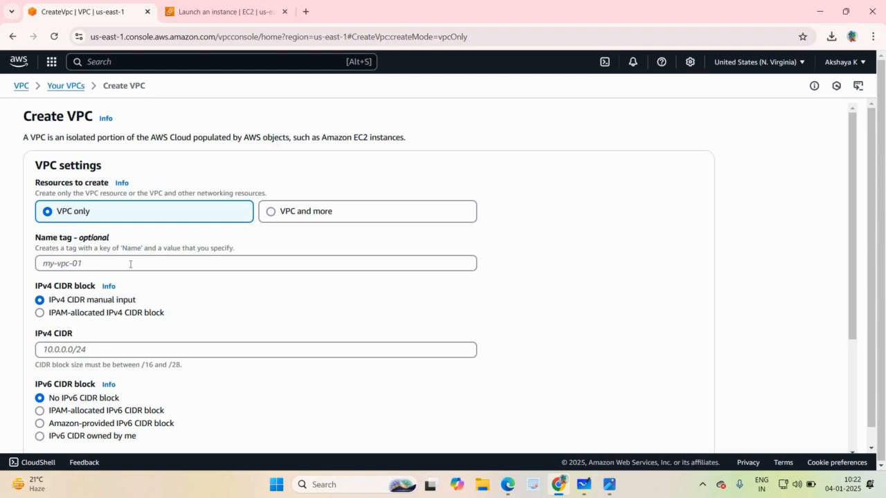
pyautogui.click(130, 264)
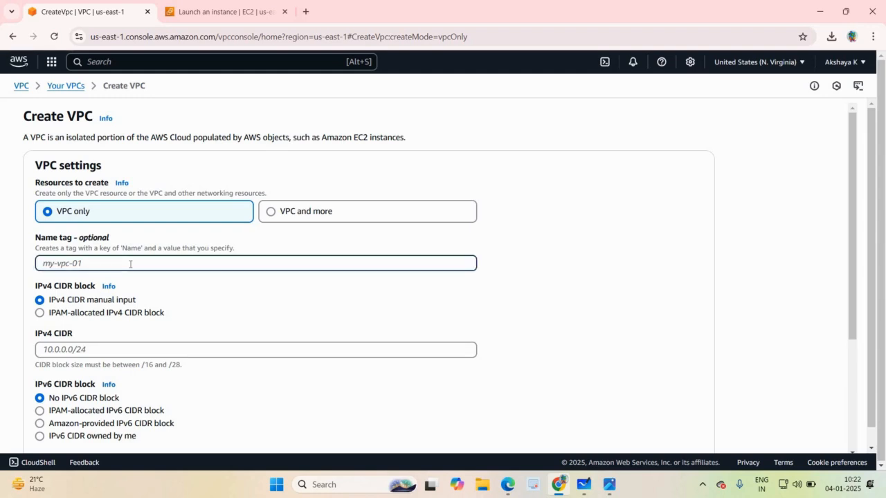
pyautogui.write('custon-vpc')
# Set the new VPC's IPv4 CIDR to 192.168.1.0/24 and create the VPC.
pyautogui.click(129, 351)
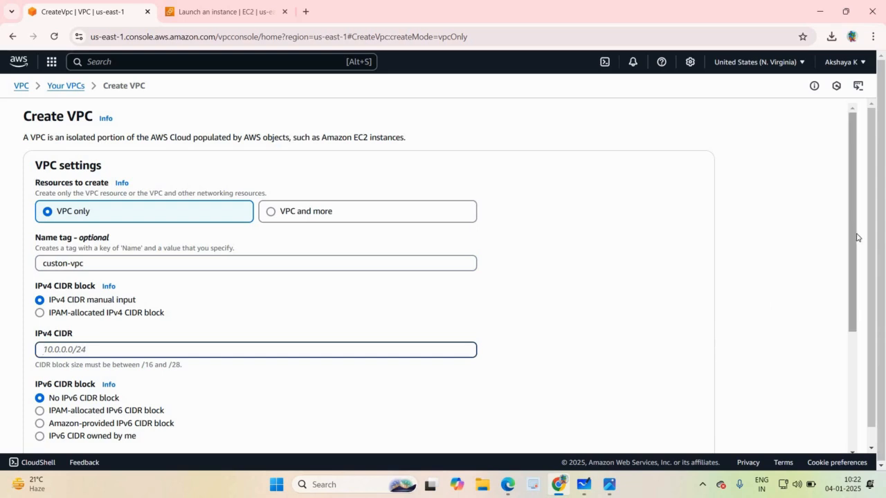
pyautogui.moveTo(856, 238); pyautogui.dragTo(863, 249)
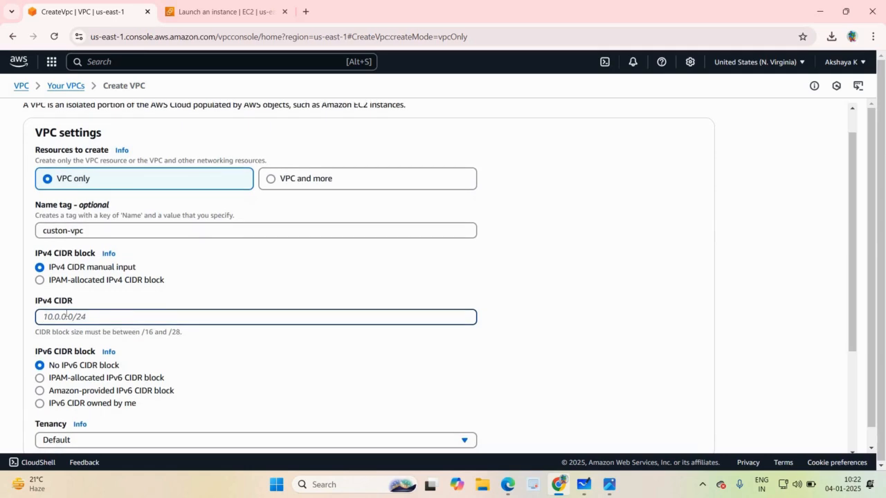
pyautogui.write('192.168.1.0/24')
pyautogui.scroll(-2, 865, 243)
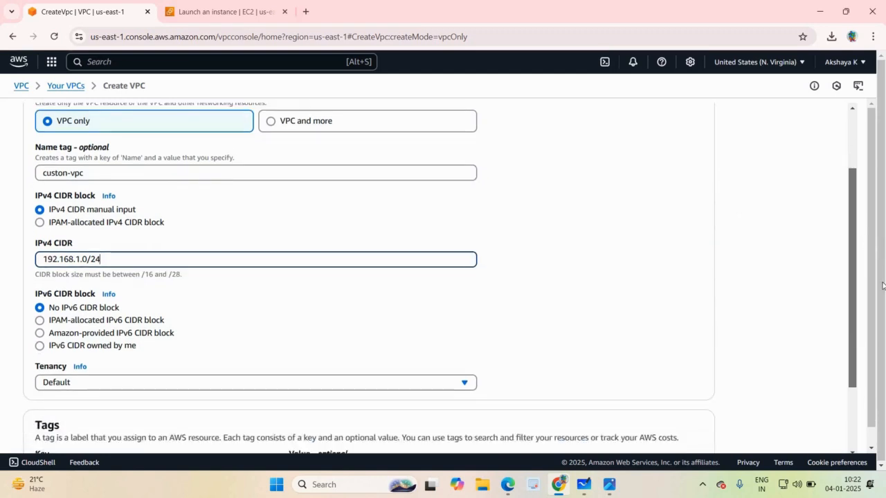
pyautogui.scroll(-3, 883, 285)
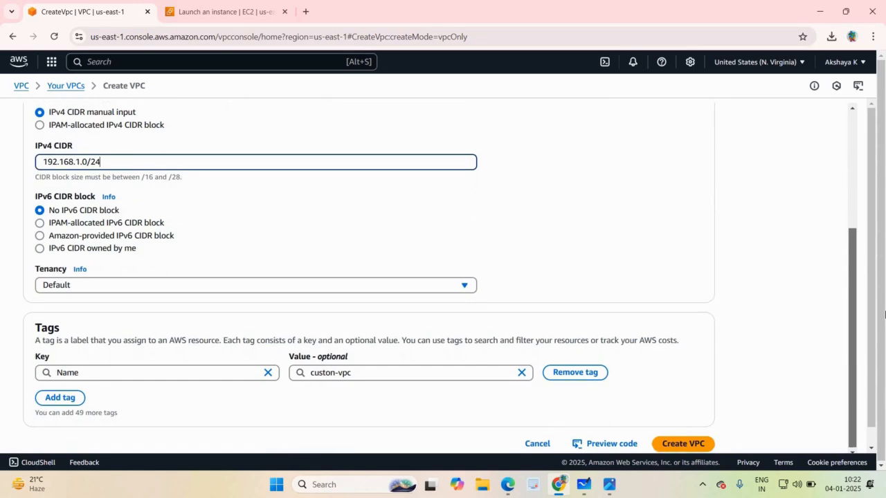
pyautogui.click(678, 443)
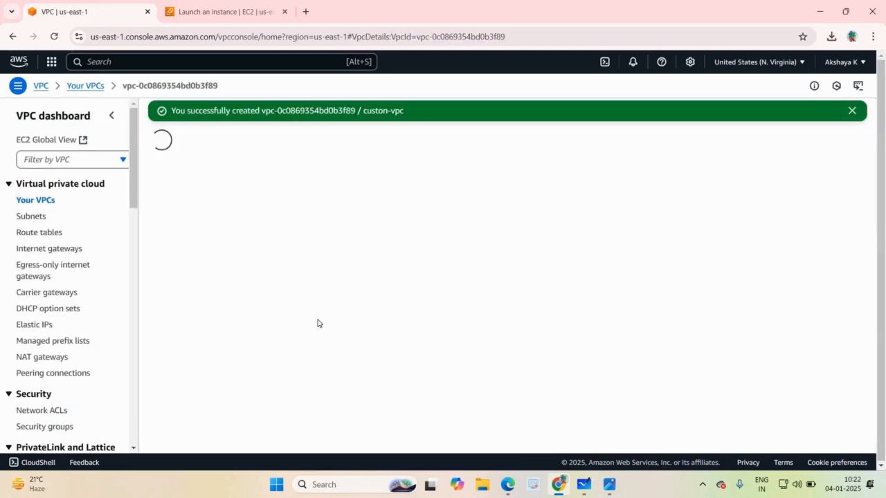
# Rename the newly created VPC to "custom-vpc" in the list of VPCs and save the name.
pyautogui.click(35, 200)
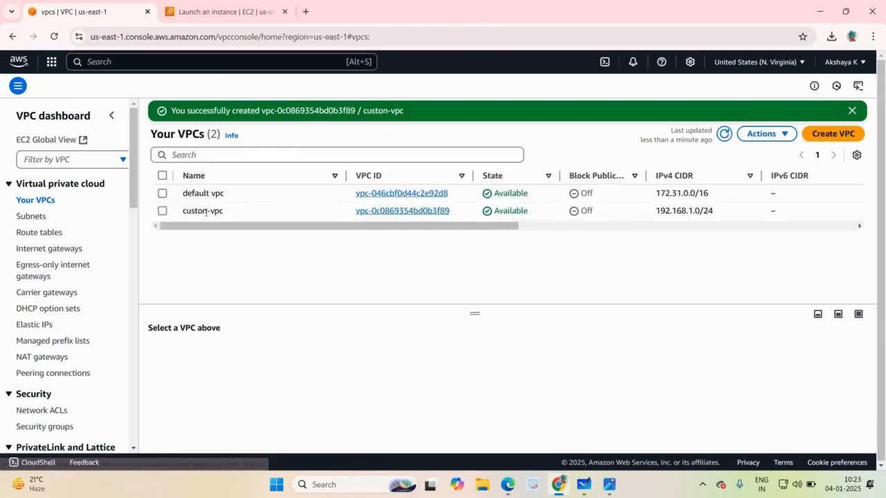
pyautogui.click(230, 211)
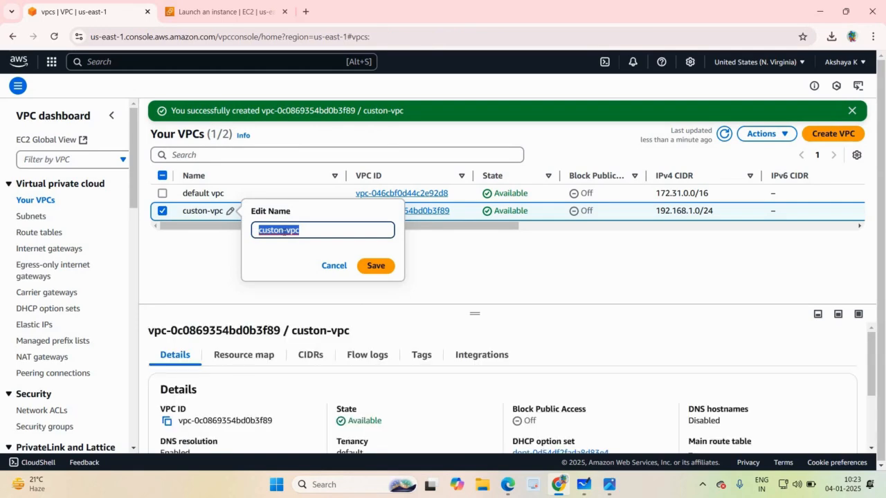
pyautogui.click(280, 231)
pyautogui.press('BackSpace')
pyautogui.write('m')
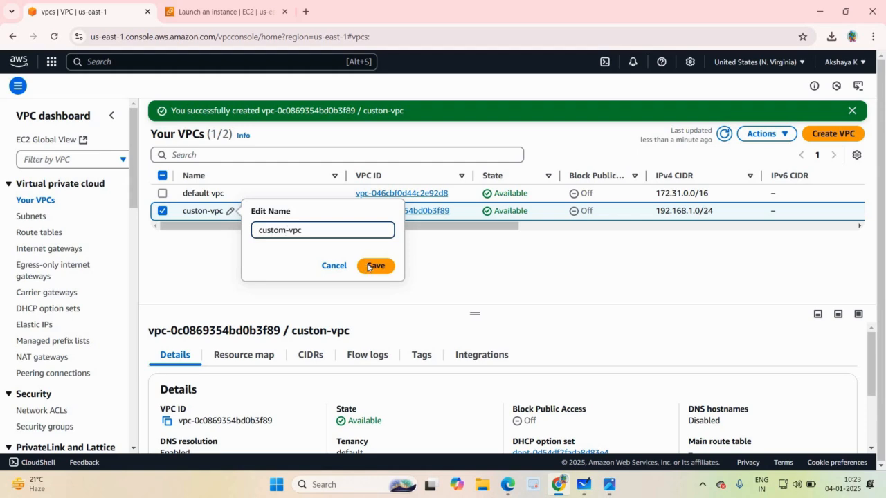
pyautogui.click(372, 267)
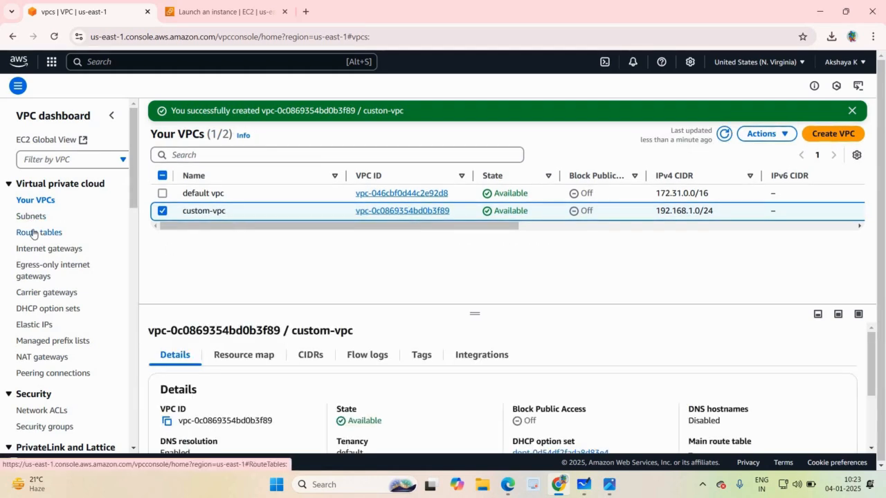
# Refresh the list of route tables and name the new VPC's unnamed route table "custom-vpc-rtbl".
pyautogui.click(32, 234)
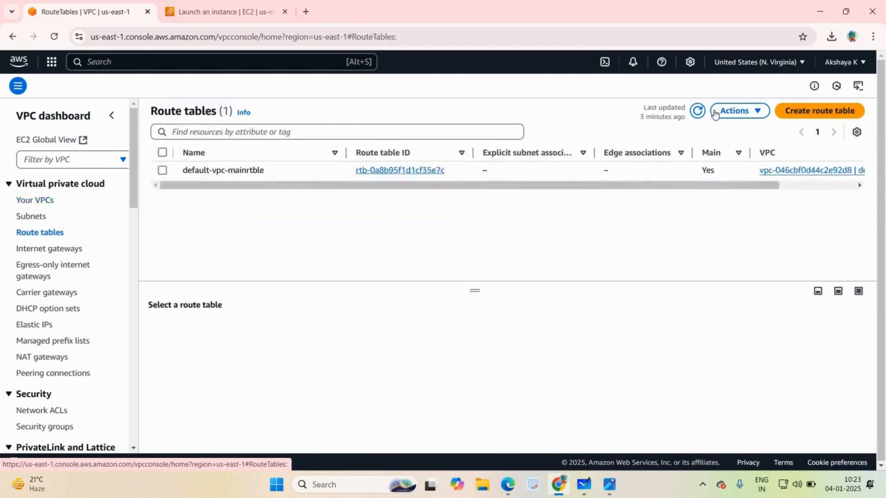
pyautogui.click(696, 113)
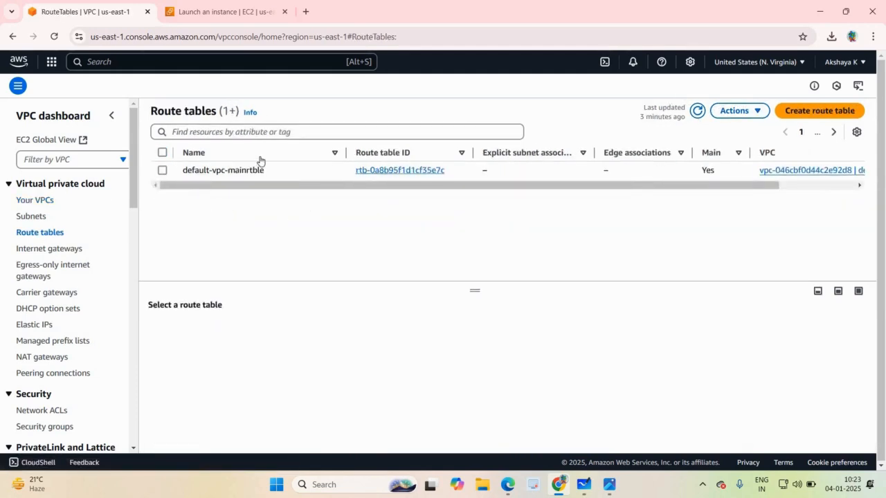
pyautogui.moveTo(203, 175)
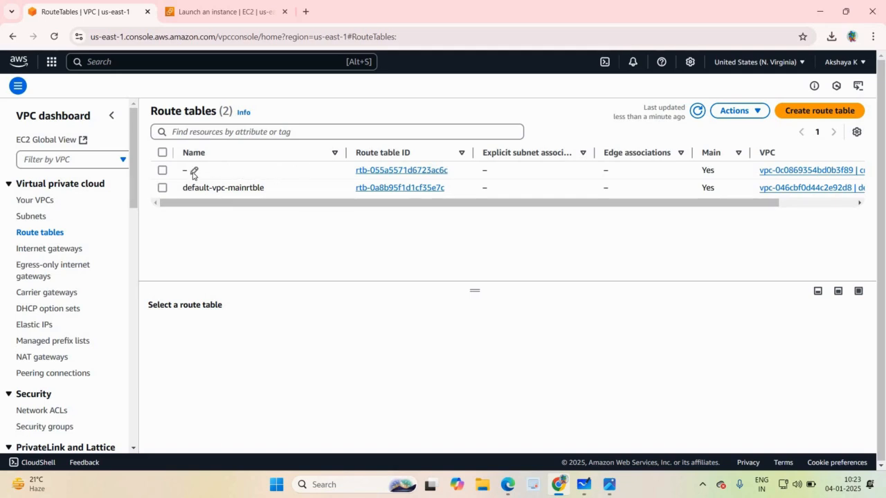
pyautogui.click(194, 171)
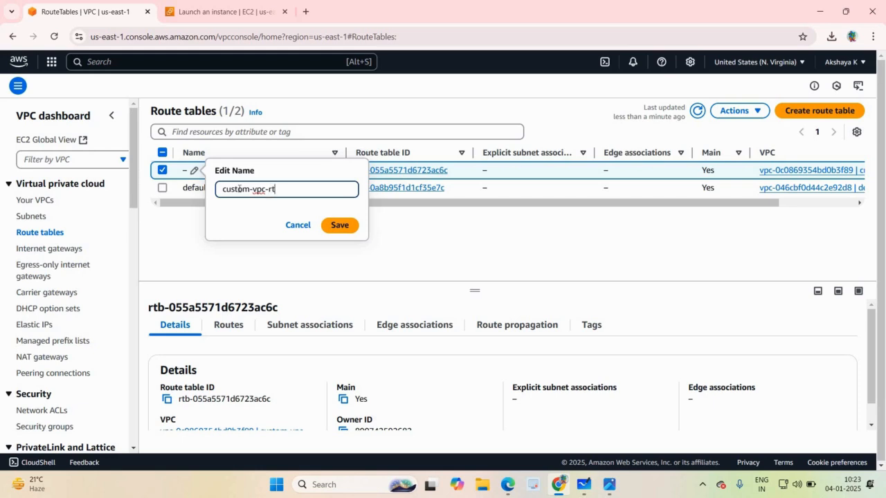
pyautogui.write('bl')
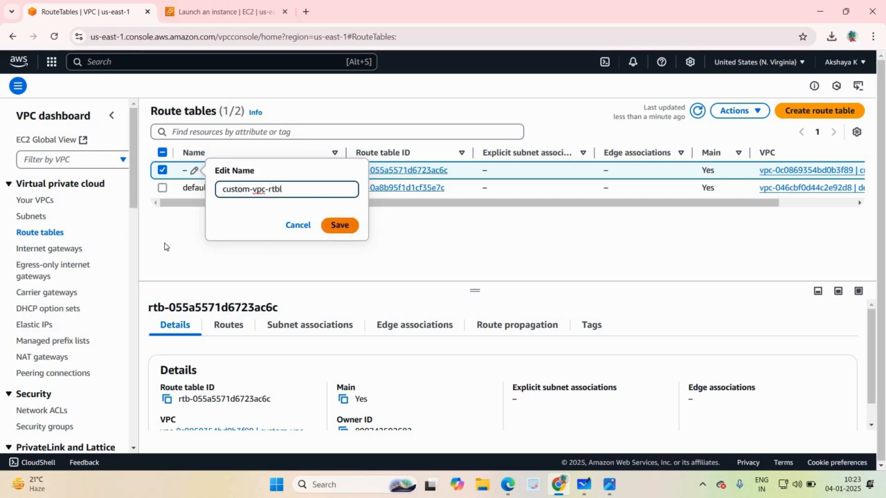
pyautogui.click(325, 225)
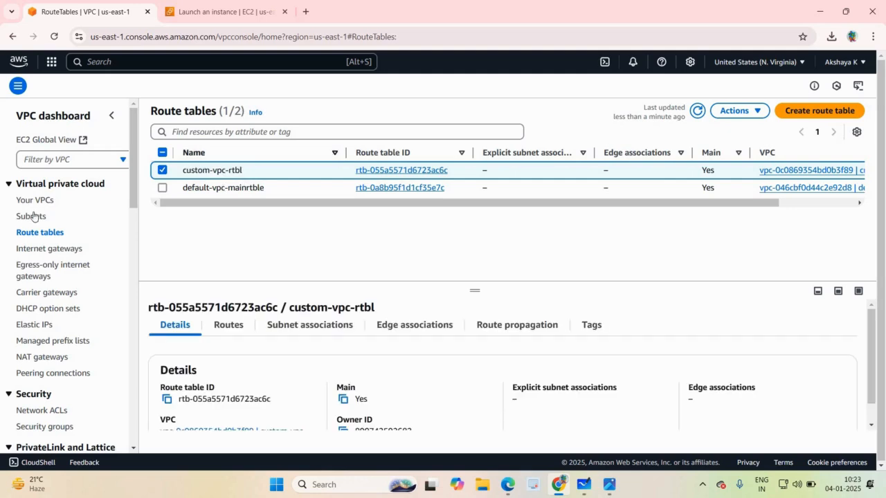
# Check the refreshed list of internet gateways, and start creating a subnet in the VPC "custom-vpc".
pyautogui.click(41, 250)
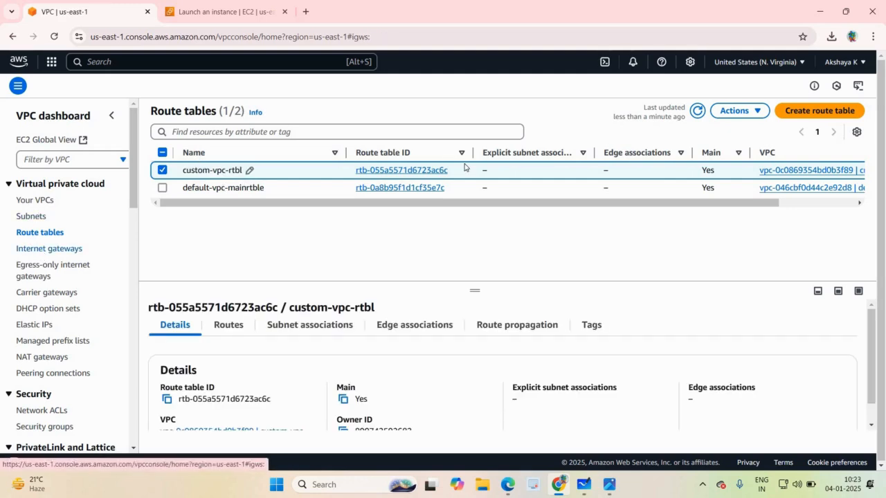
pyautogui.click(675, 114)
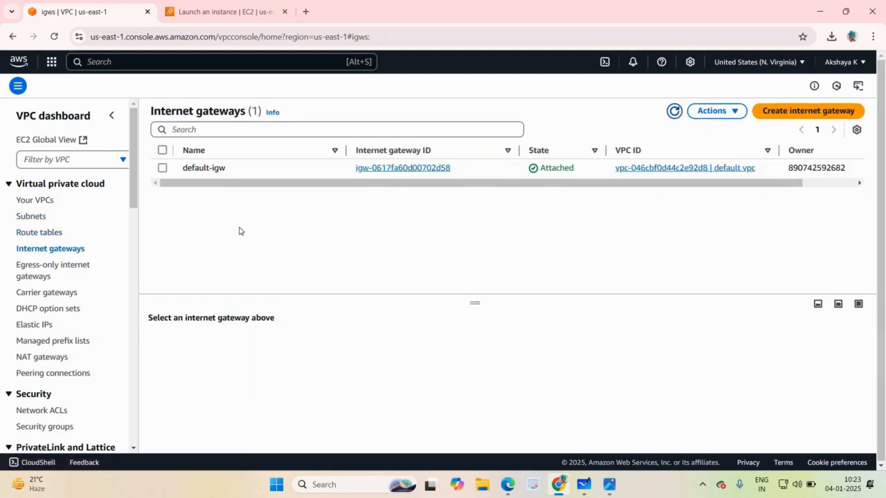
pyautogui.click(40, 220)
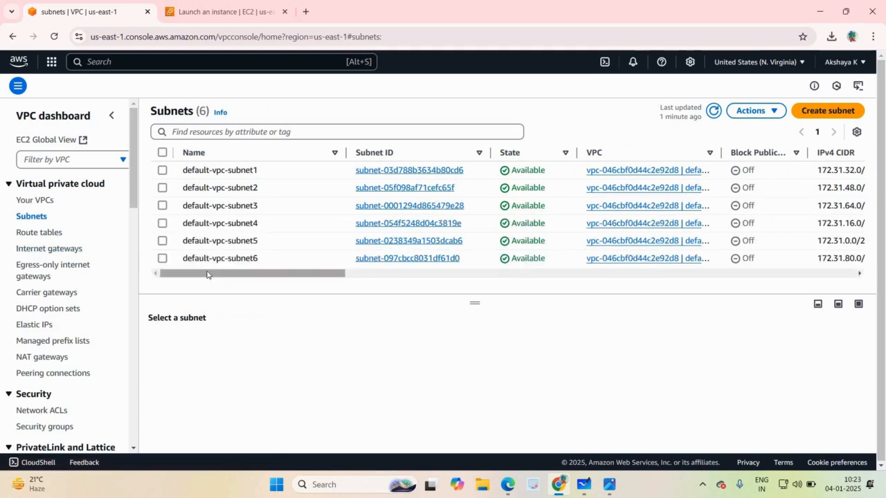
pyautogui.click(842, 108)
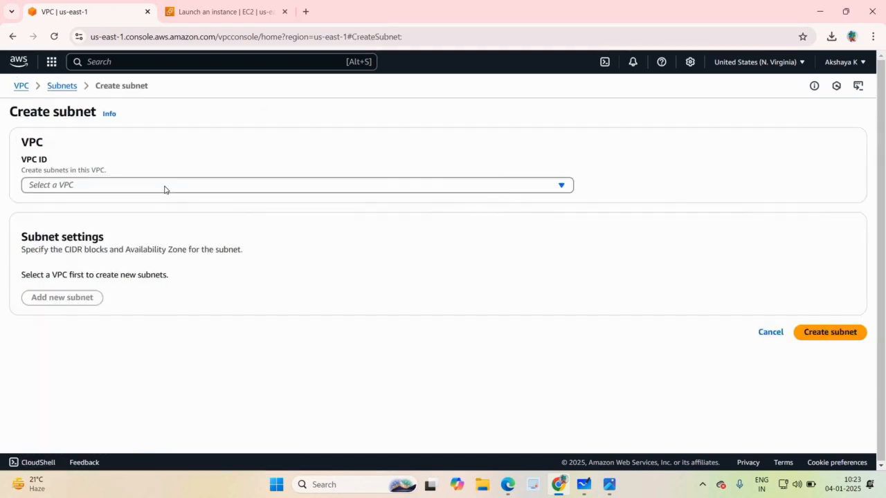
pyautogui.click(165, 187)
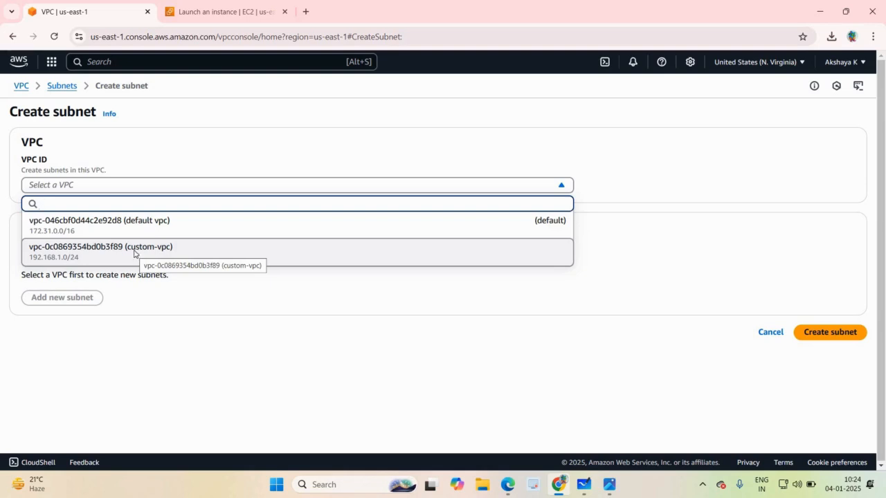
pyautogui.click(134, 253)
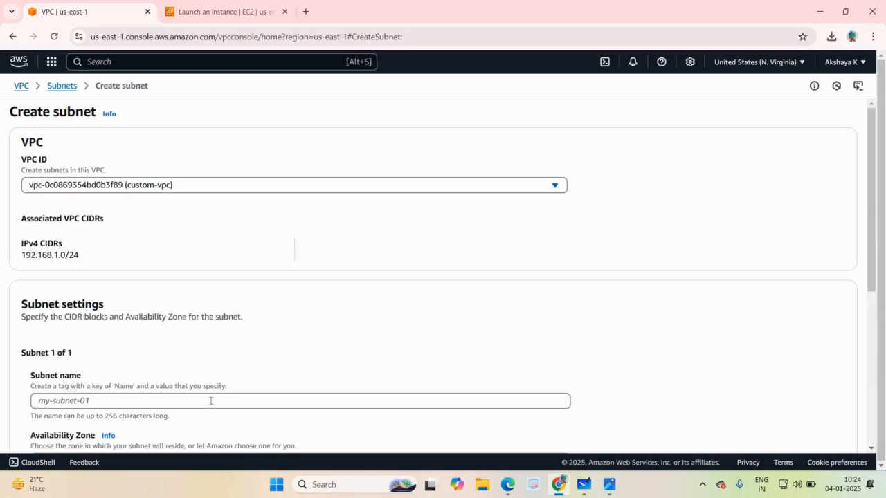
# Name the new subnet "custom-vpc-subnet1".
pyautogui.click(210, 401)
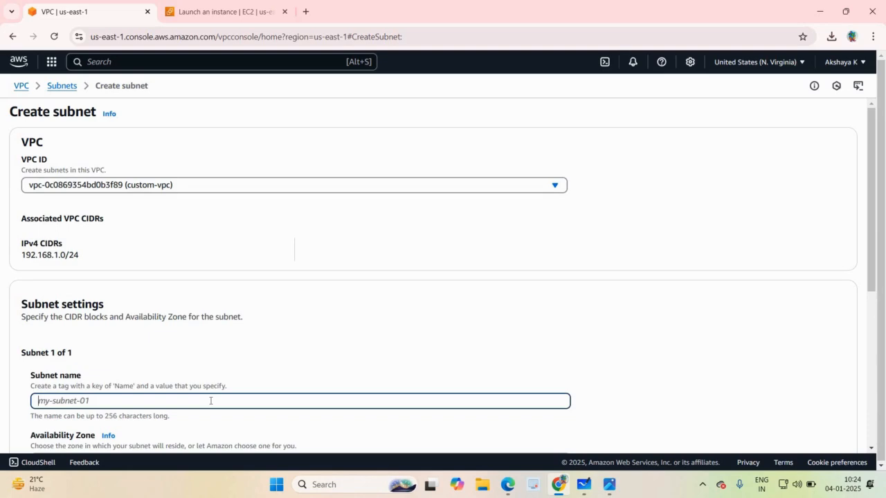
pyautogui.write('custom-vpc-subnet1')
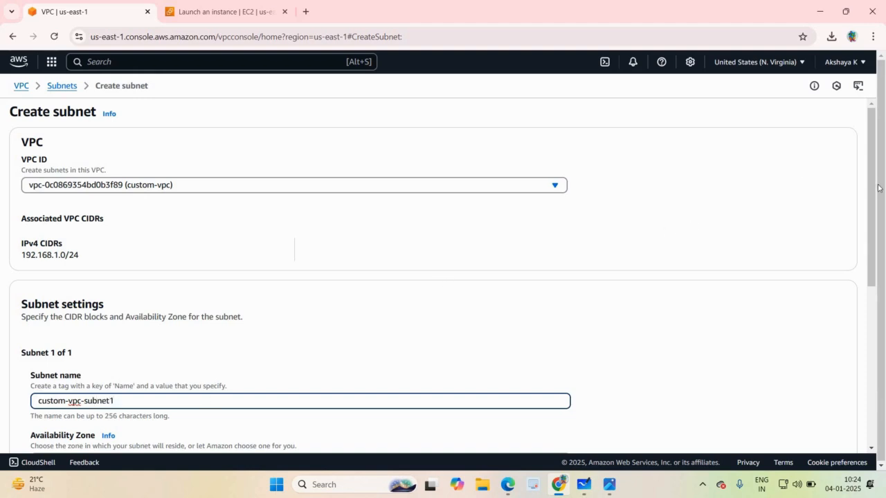
# Set the subnet's IPv4 CIDR block to 192.168.1.0/26 with no Availability Zone preference and create the subnet.
pyautogui.moveTo(873, 267); pyautogui.dragTo(883, 280)
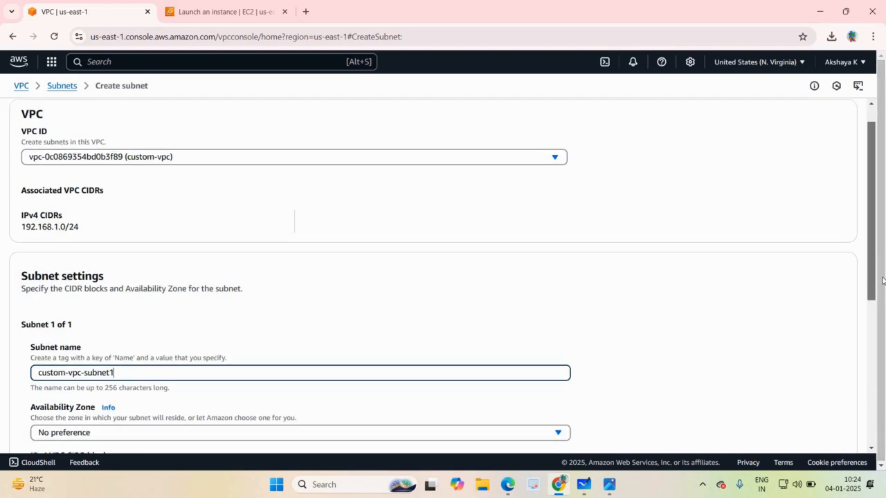
pyautogui.scroll(-5, 884, 281)
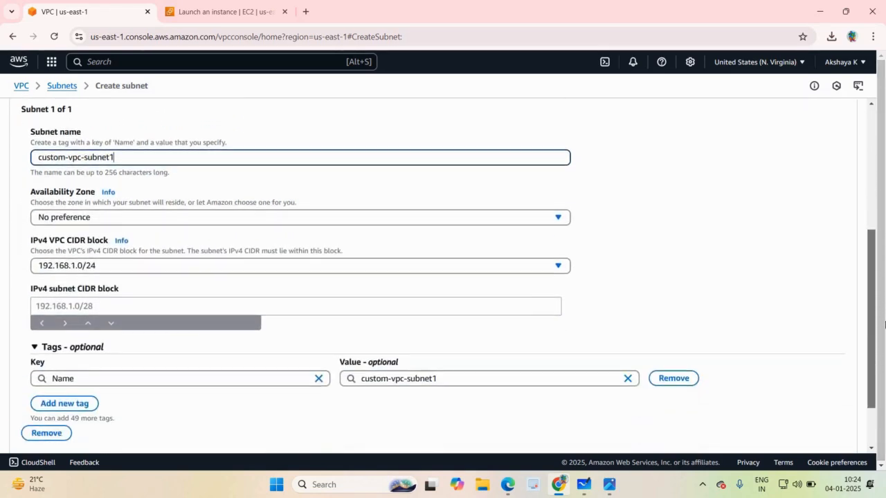
pyautogui.scroll(-1, 303, 277)
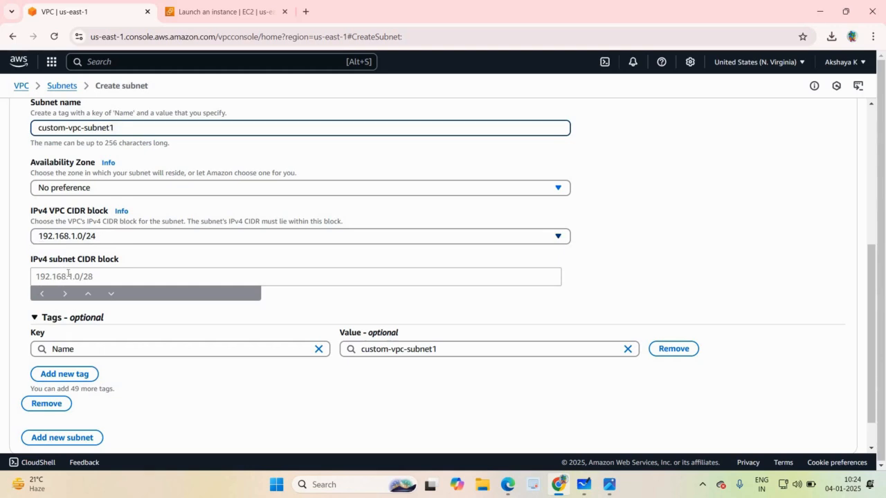
pyautogui.click(68, 276)
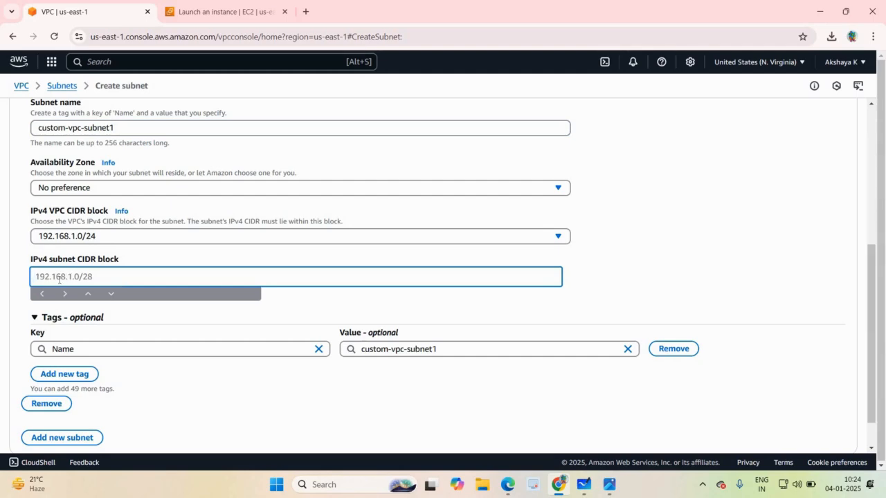
pyautogui.write('192.168.1.0/26')
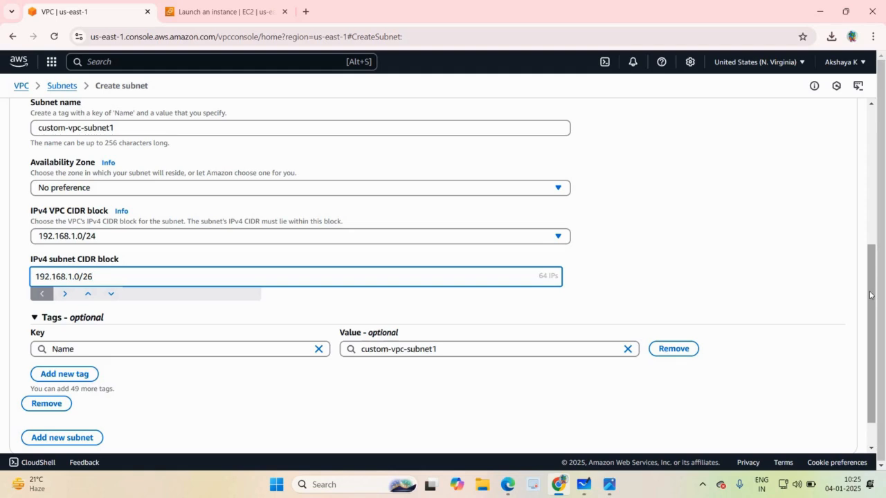
pyautogui.scroll(1, 872, 284)
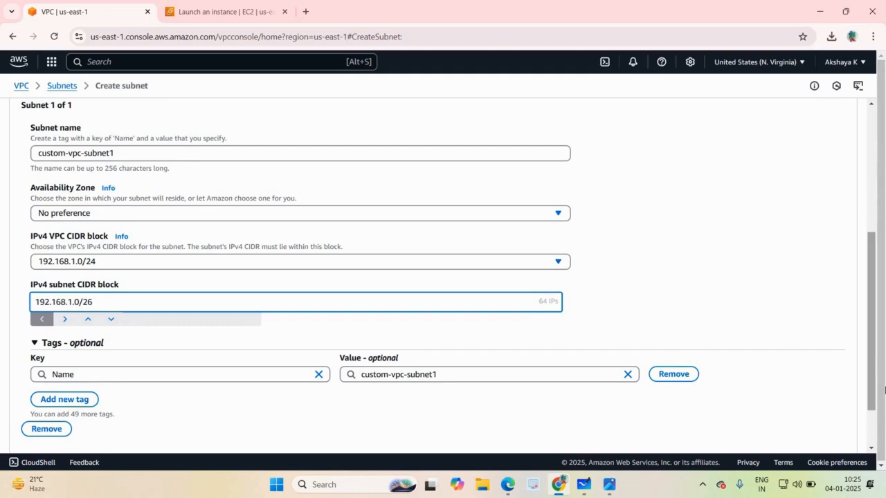
pyautogui.scroll(-2, 366, 340)
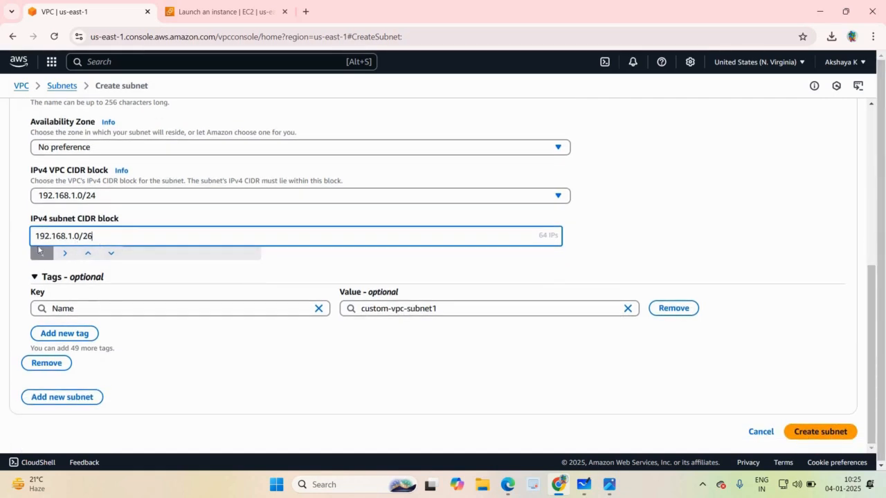
pyautogui.click(816, 432)
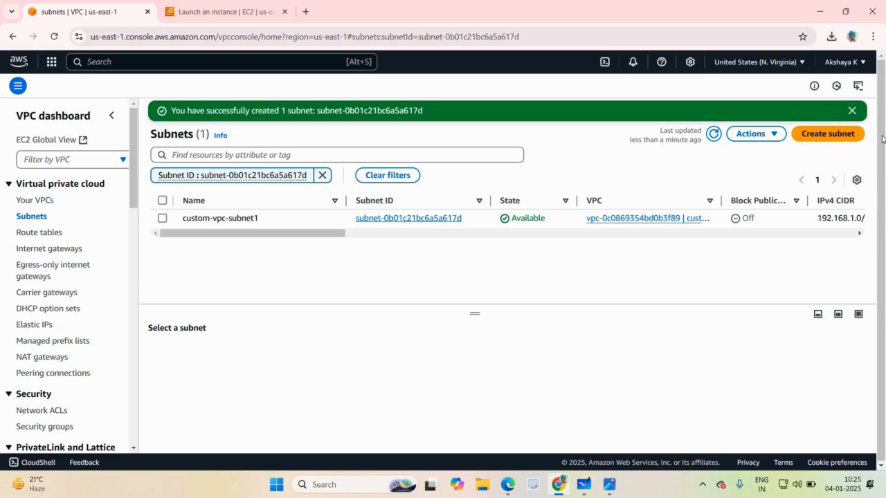
pyautogui.click(853, 111)
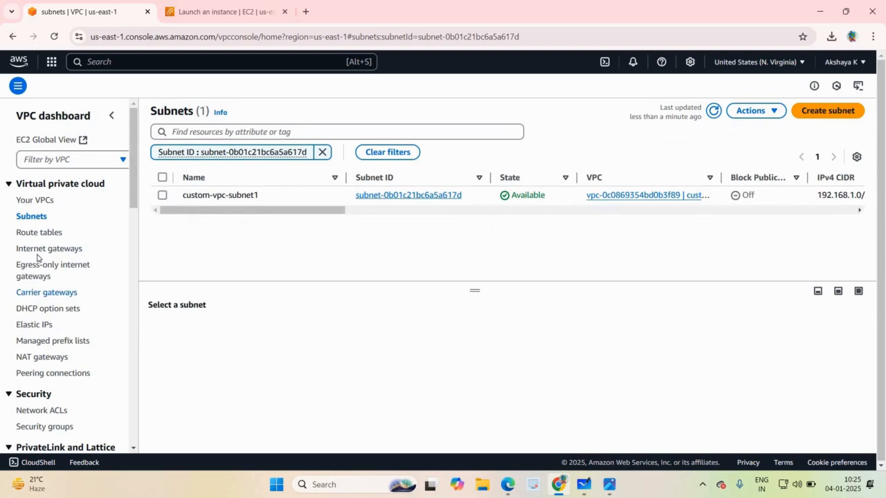
# Create a new internet gateway with the name tag "custom-igw".
pyautogui.click(41, 250)
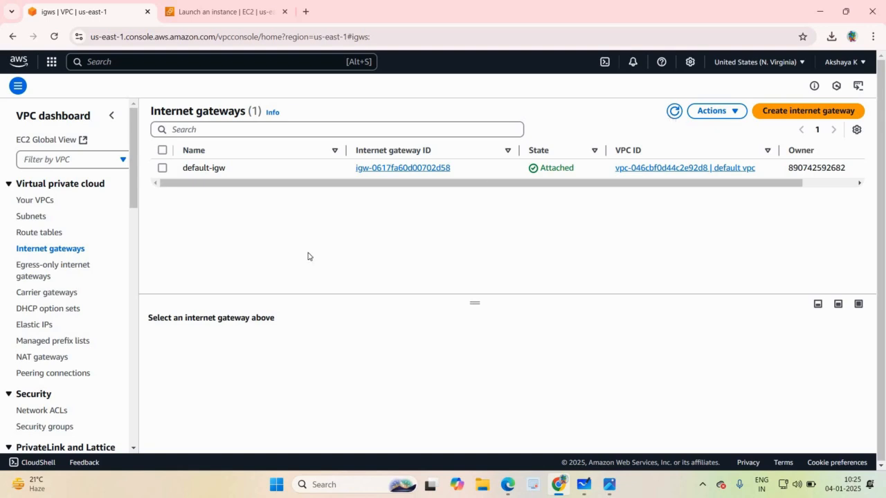
pyautogui.click(675, 111)
pyautogui.click(808, 111)
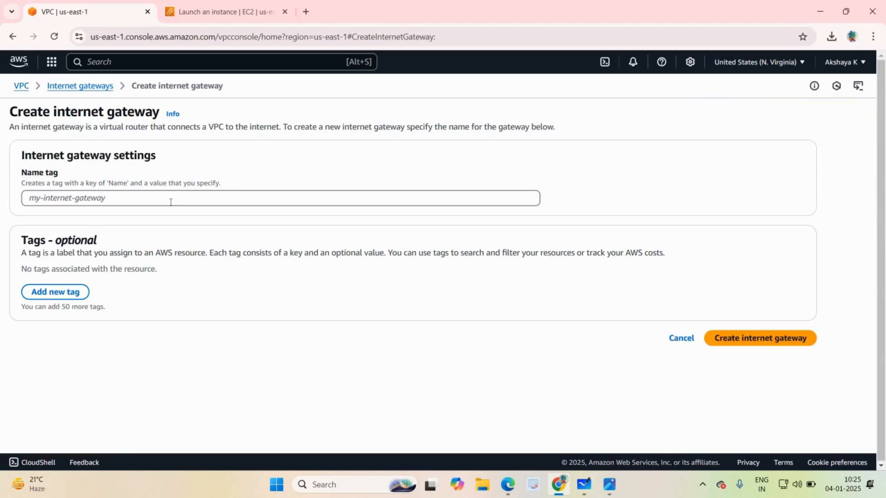
pyautogui.click(157, 198)
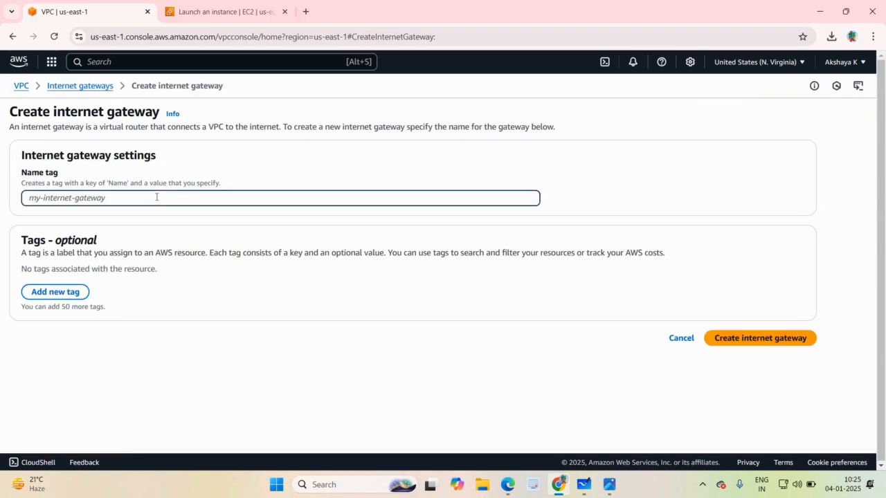
pyautogui.write('cu')
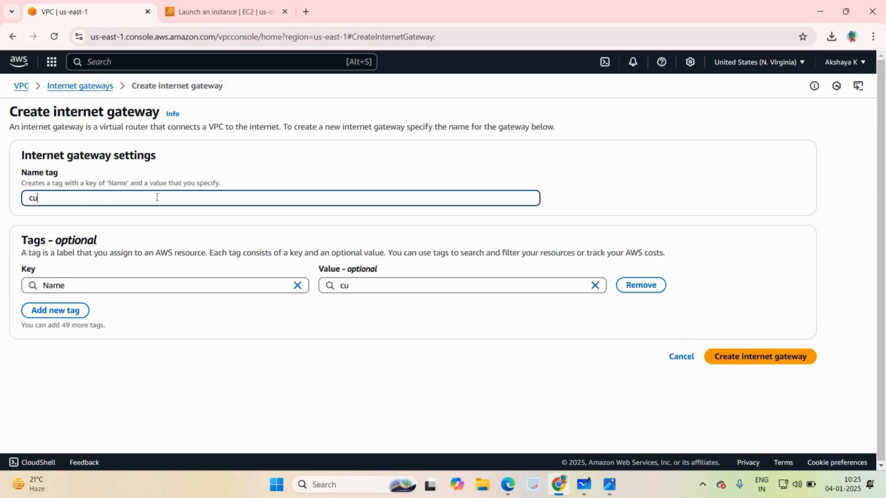
pyautogui.write('stom-igw')
pyautogui.click(755, 356)
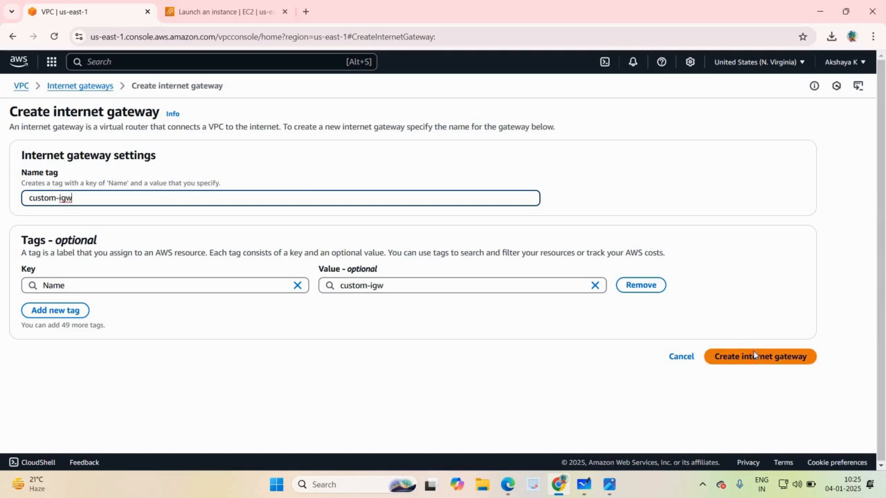
pyautogui.click(707, 356)
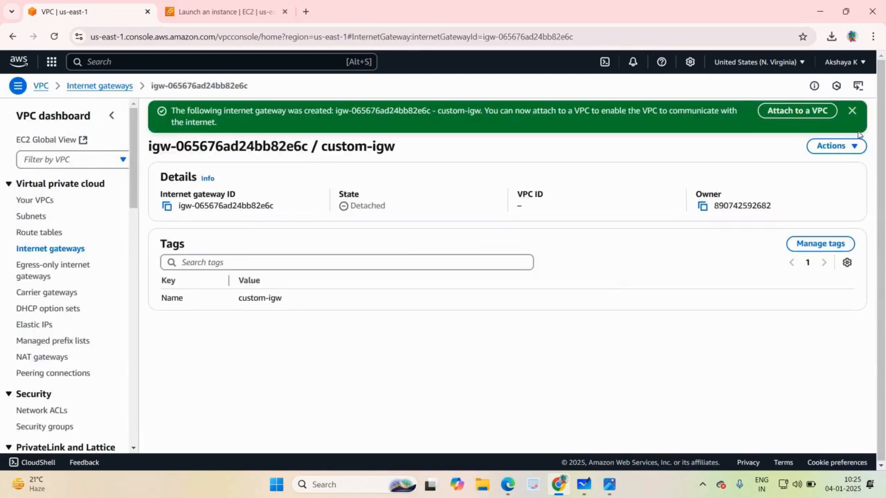
# Attach the "custom-igw" internet gateway to the VPC "custom-vpc".
pyautogui.click(811, 112)
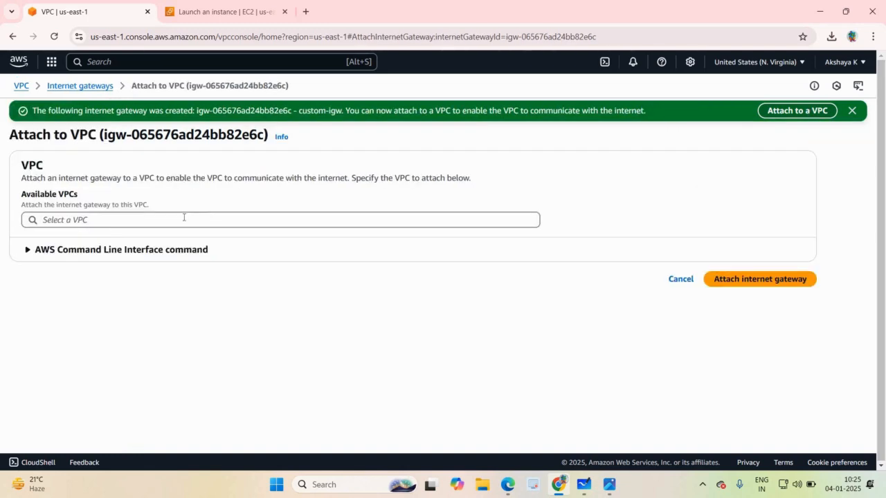
pyautogui.click(141, 220)
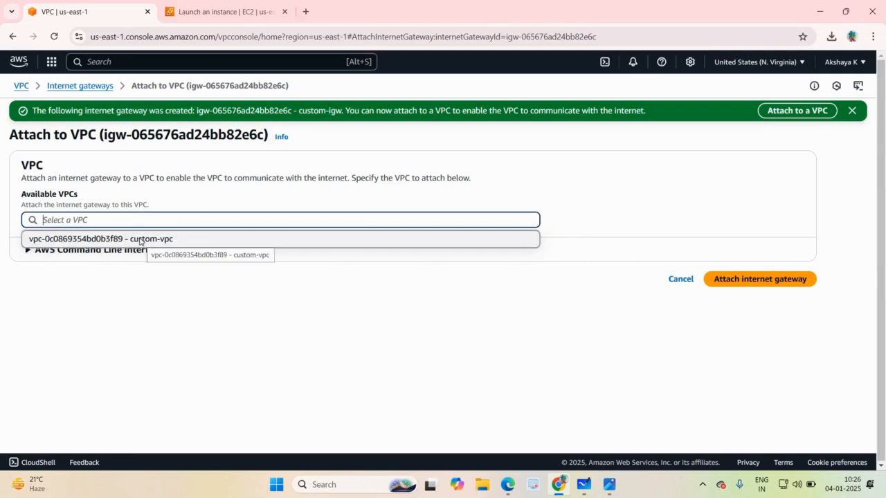
pyautogui.click(139, 240)
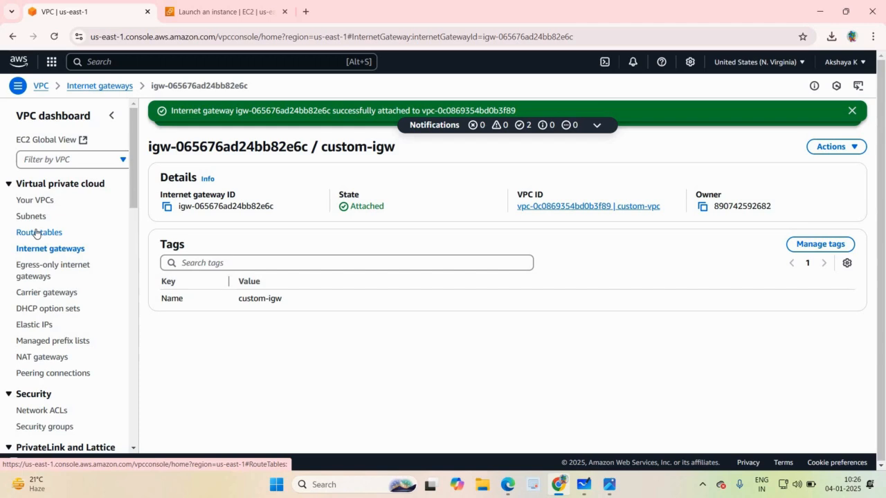
# Edit the routes of the "custom-vpc-rtbl" route table and add a route with destination 0.0.0.0/0.
pyautogui.click(36, 234)
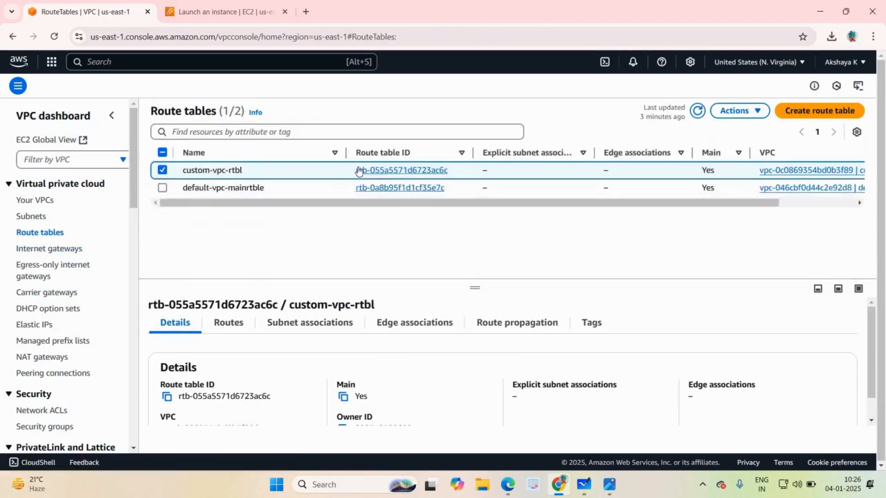
pyautogui.click(164, 171)
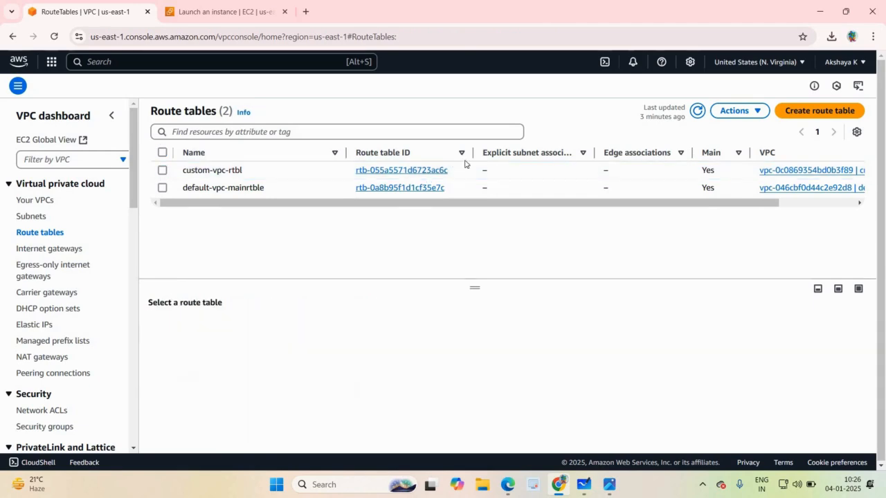
pyautogui.click(744, 115)
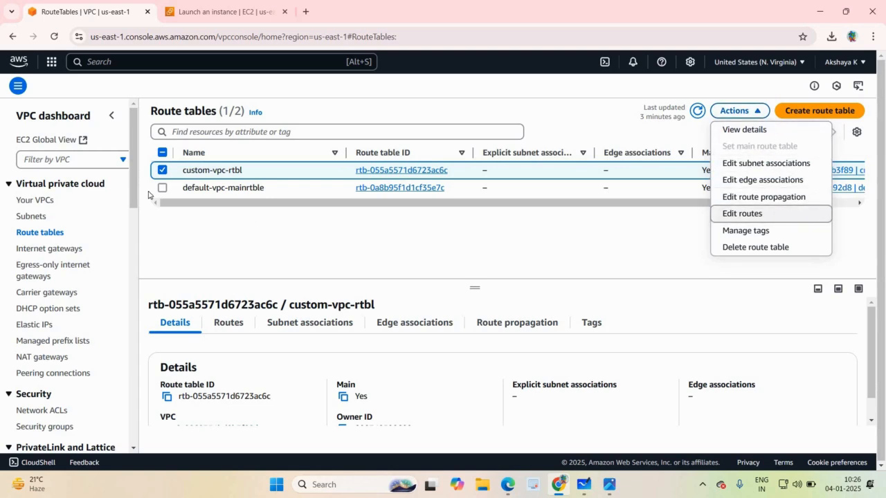
pyautogui.press('Return')
pyautogui.click(72, 211)
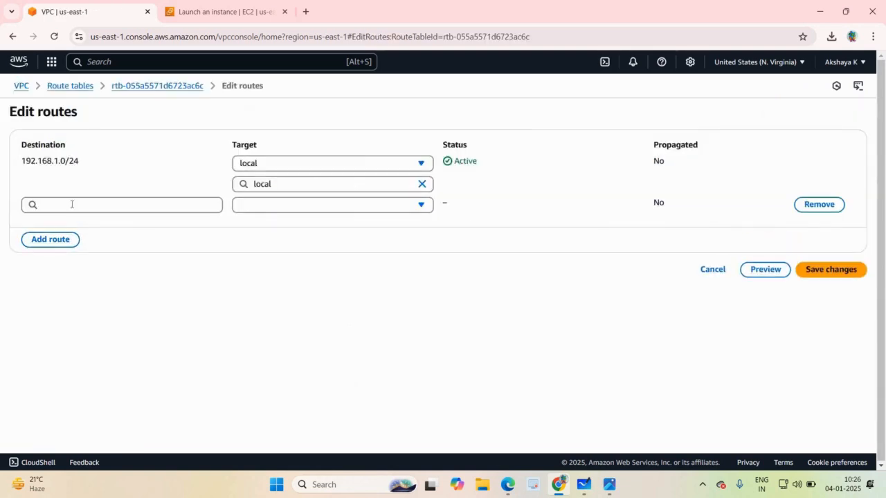
pyautogui.click(72, 205)
pyautogui.click(76, 227)
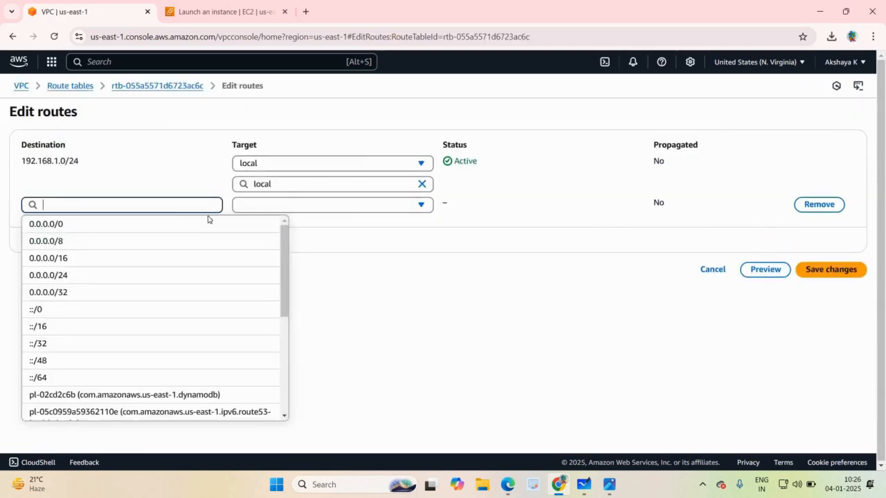
# Target the new route at the internet gateway "custom-igw" and save the route changes.
pyautogui.click(259, 205)
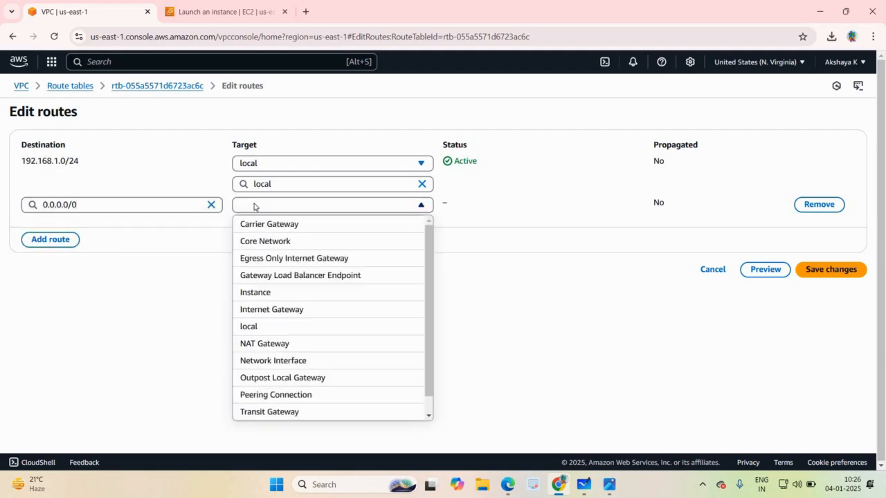
pyautogui.click(290, 317)
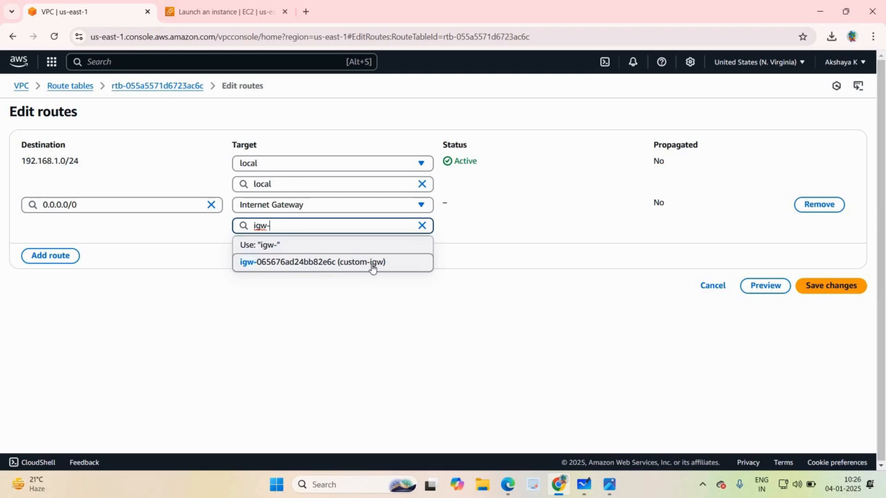
pyautogui.click(372, 266)
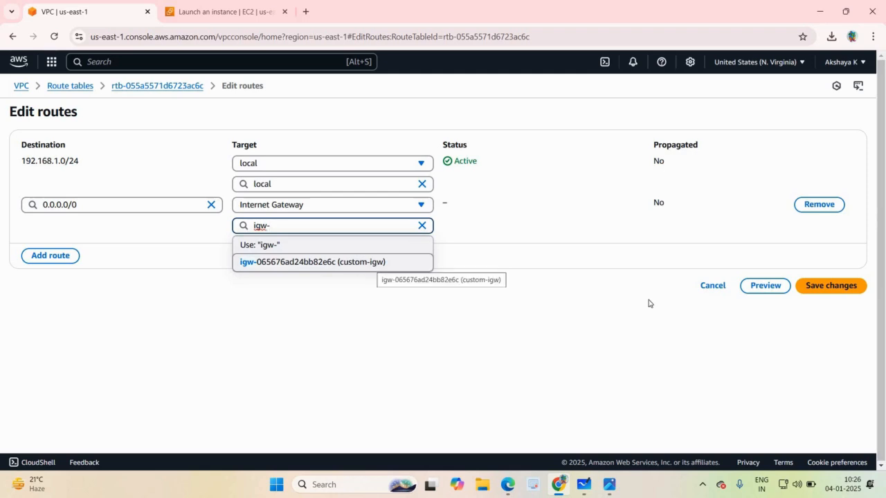
pyautogui.click(821, 287)
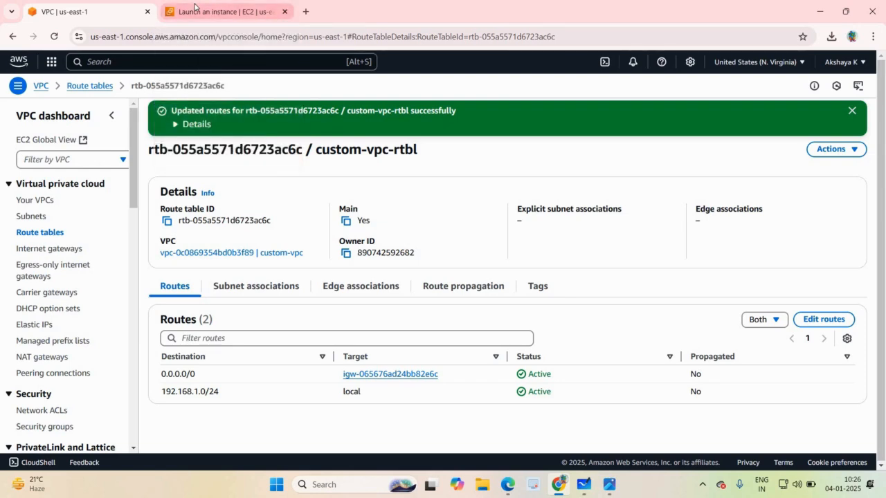
# Return to the EC2 instance launch page and start a fresh instance launch from the Instances list.
pyautogui.click(197, 9)
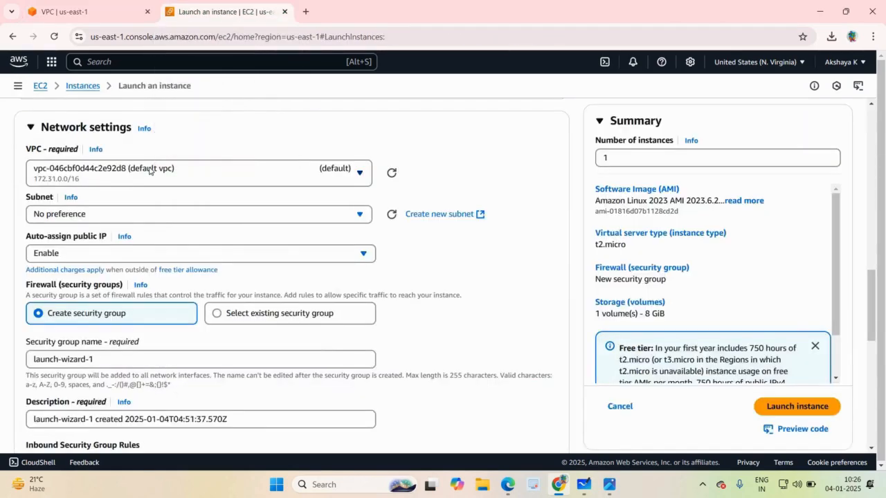
pyautogui.click(150, 171)
pyautogui.click(256, 141)
pyautogui.moveTo(870, 168); pyautogui.dragTo(870, 118)
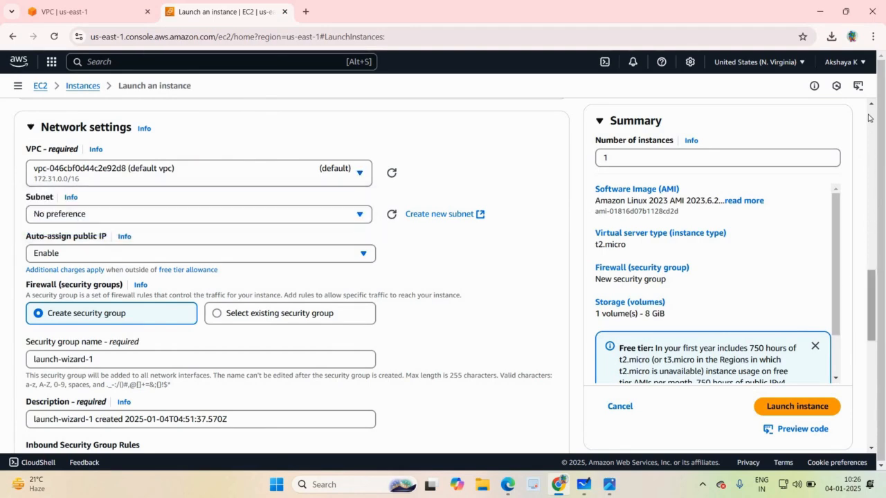
pyautogui.click(89, 87)
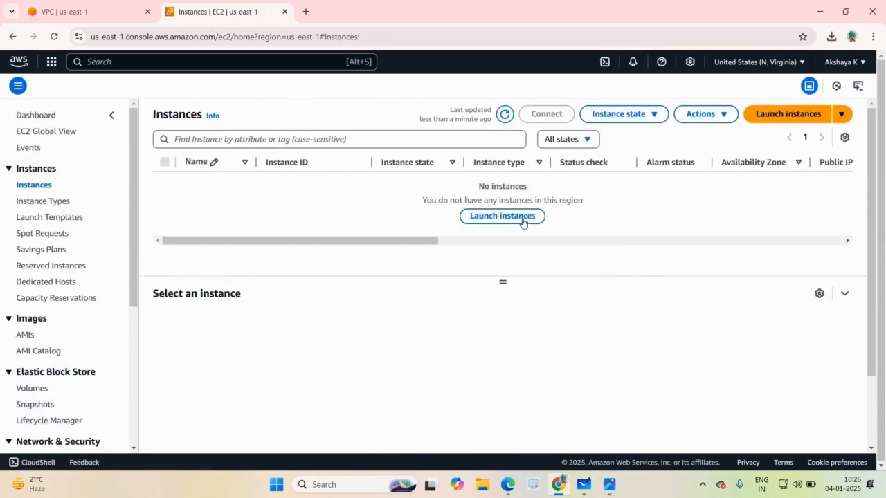
pyautogui.click(523, 219)
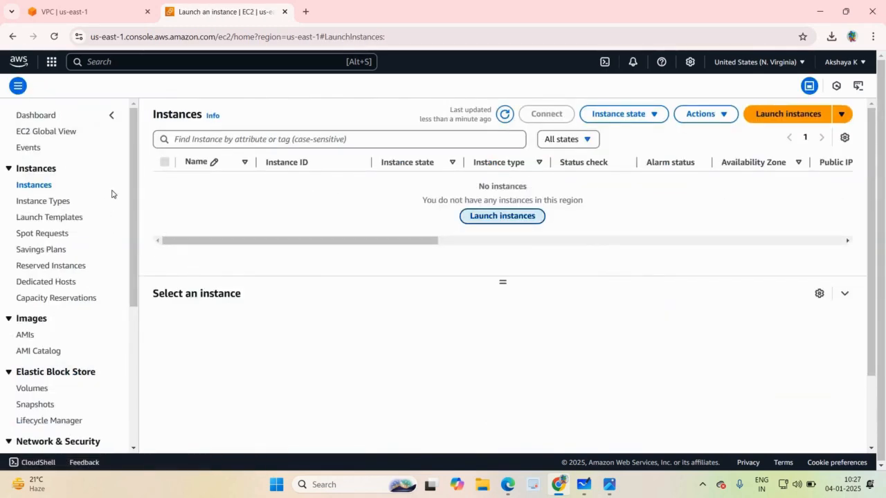
# Name the new EC2 instance "linux".
pyautogui.click(115, 200)
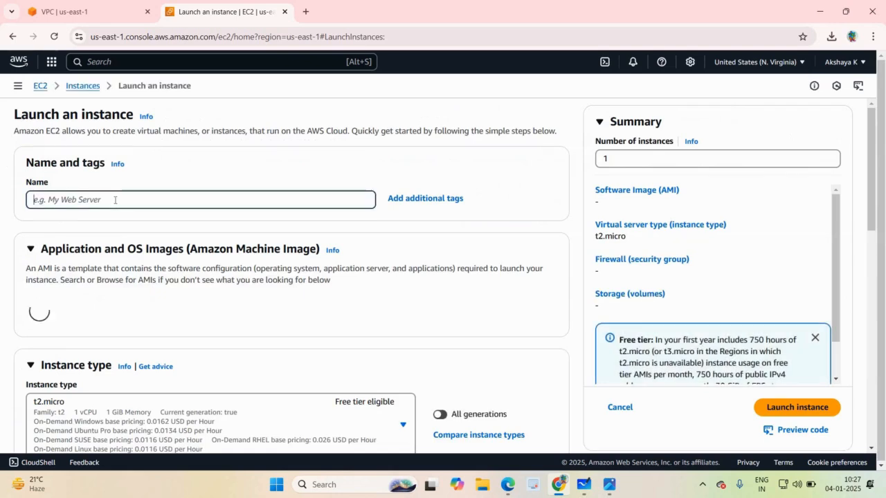
pyautogui.write('li')
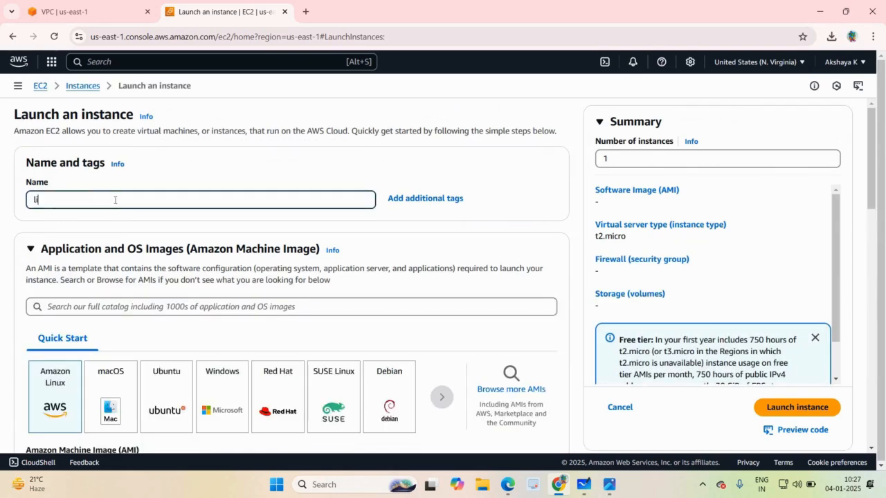
pyautogui.write('nu')
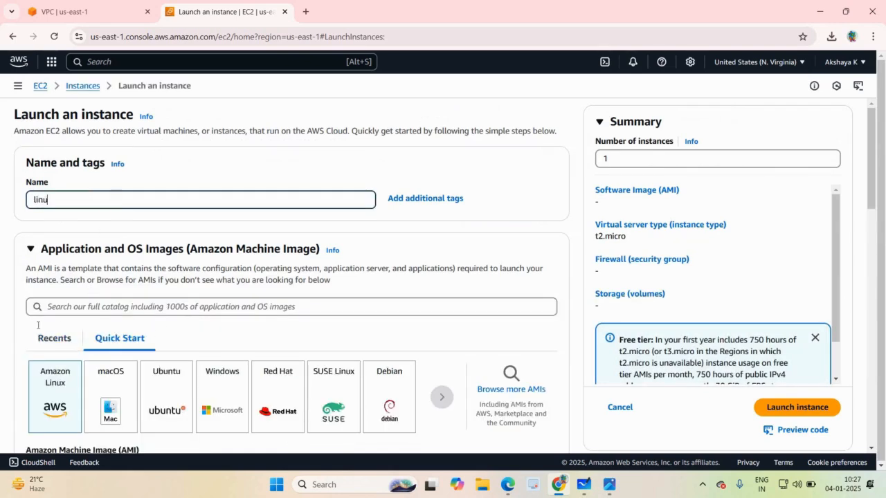
pyautogui.write('x')
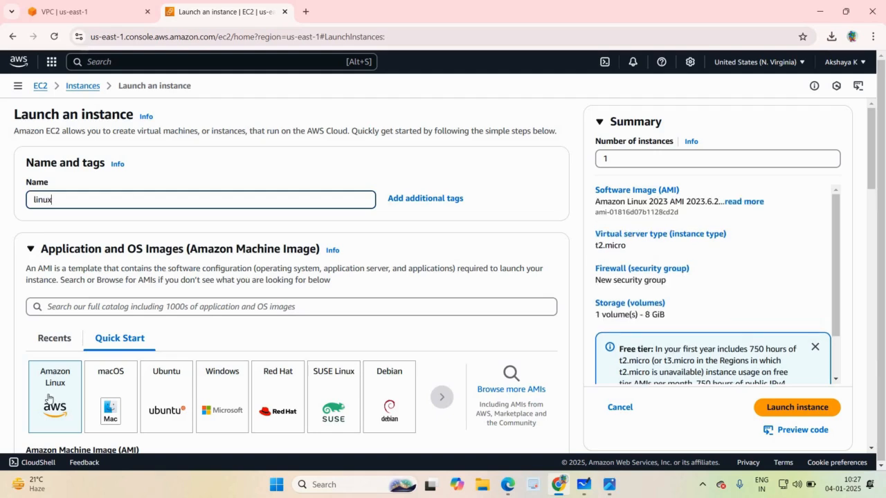
pyautogui.click(716, 293)
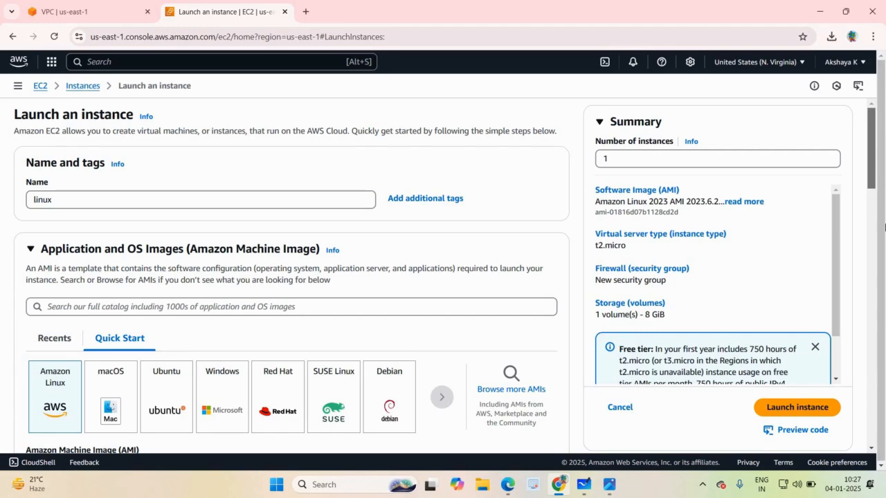
# Select the existing key pair "awsclass-nv-kp" for logging in to the instance.
pyautogui.scroll(-3, 884, 250)
pyautogui.scroll(-5, 884, 250)
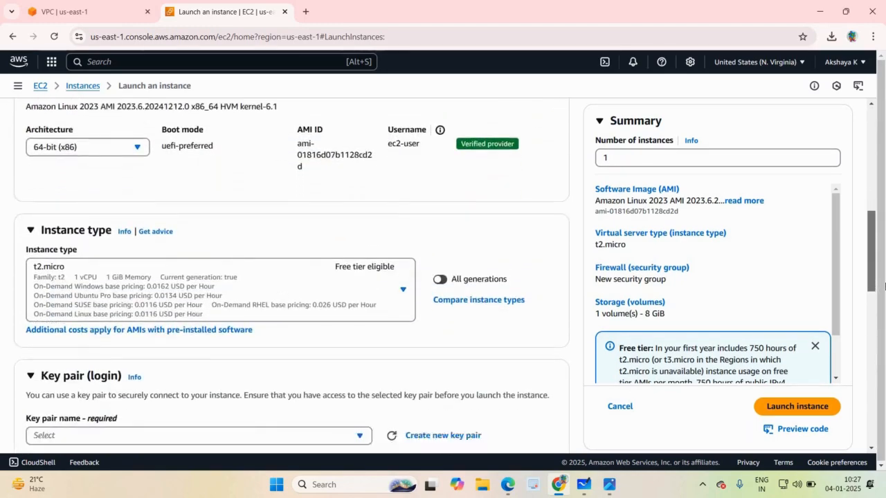
pyautogui.moveTo(885, 285); pyautogui.dragTo(885, 297)
pyautogui.scroll(-1, 885, 301)
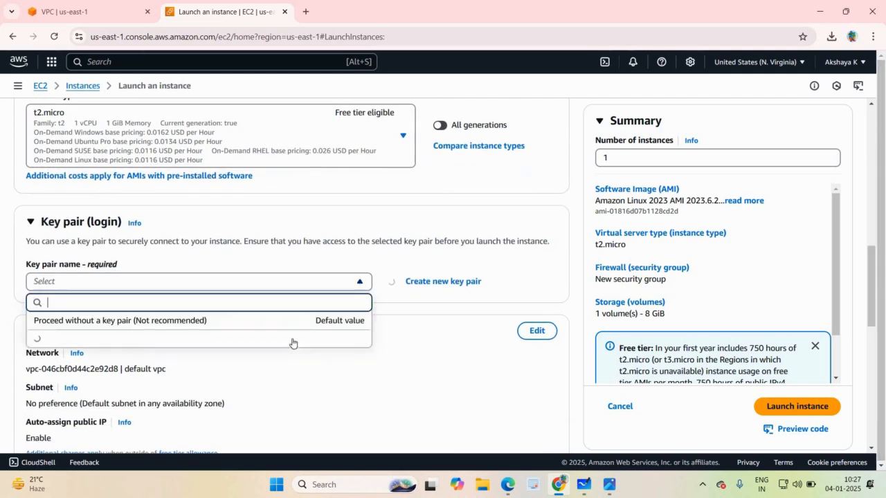
pyautogui.click(292, 340)
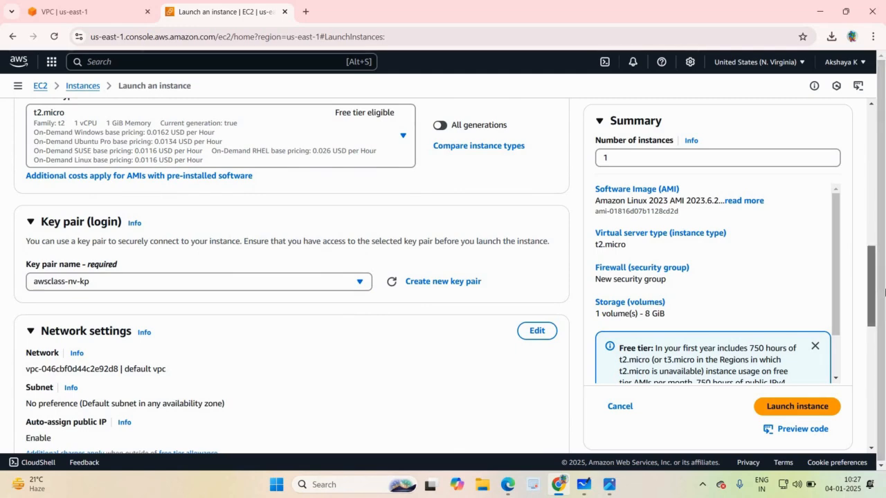
# Edit the instance's network settings to use "custom-vpc" with subnet "custom-vpc-subnet1" and enable auto-assign public IP.
pyautogui.scroll(-2, 516, 300)
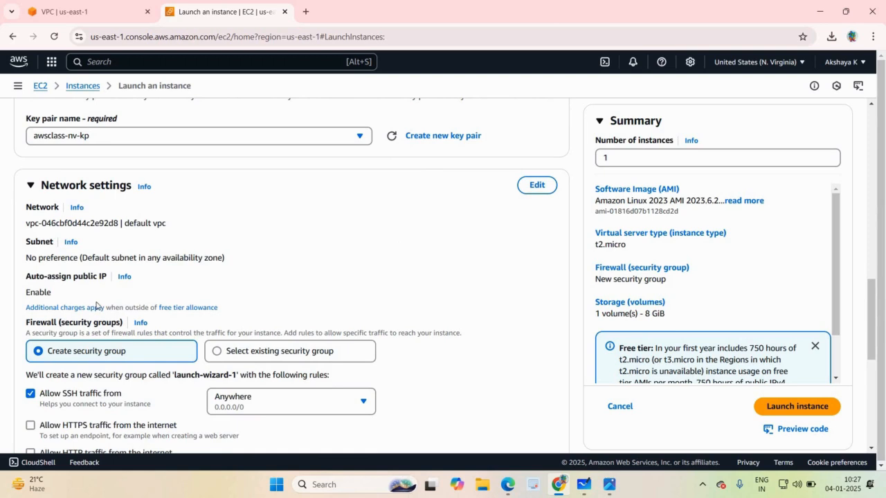
pyautogui.click(538, 188)
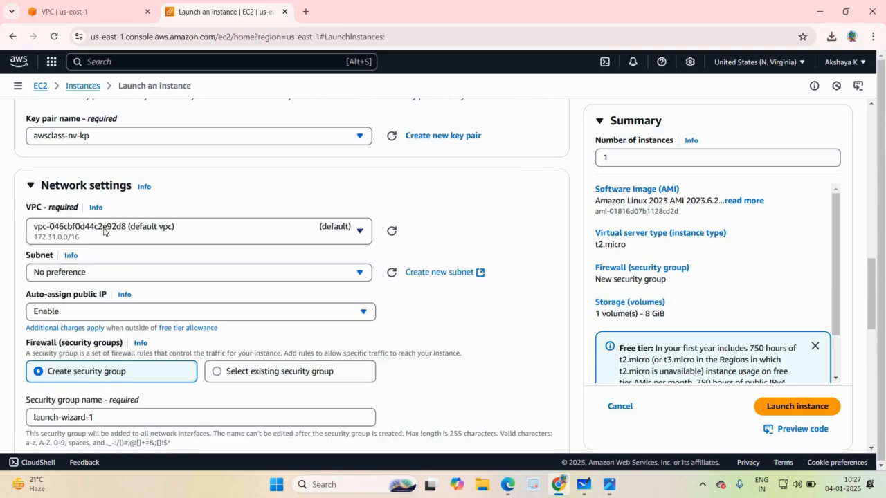
pyautogui.click(102, 240)
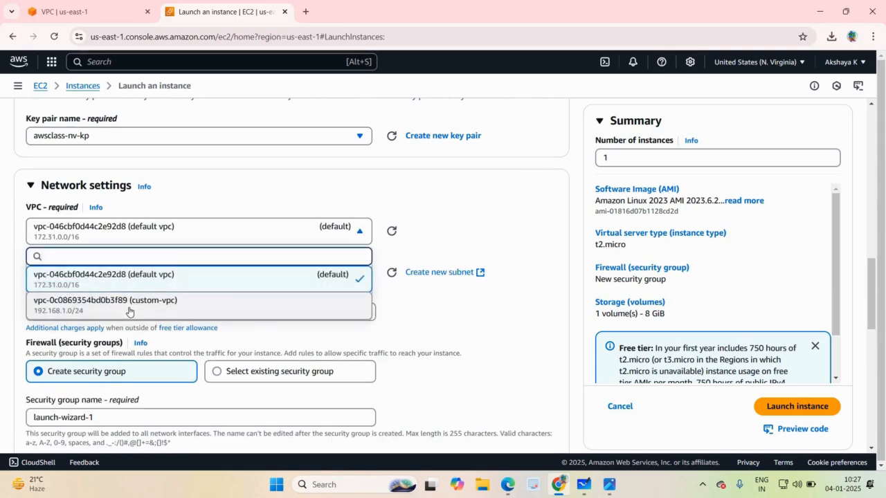
pyautogui.click(102, 317)
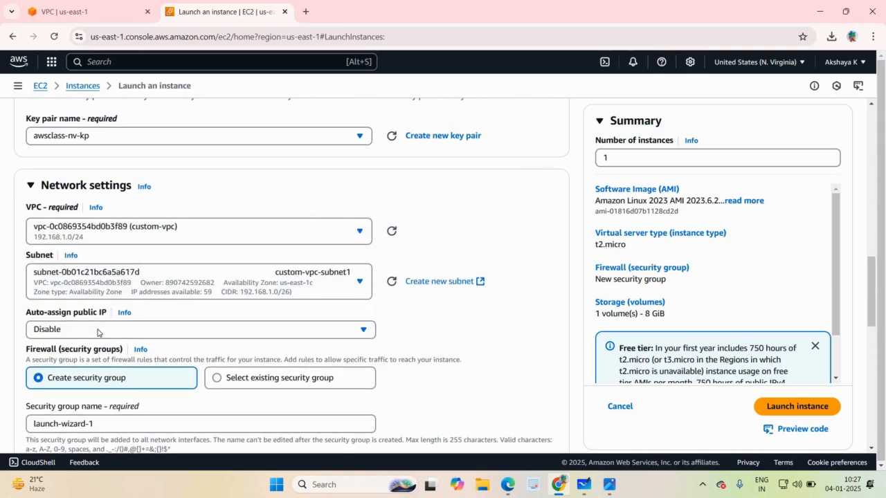
pyautogui.click(97, 291)
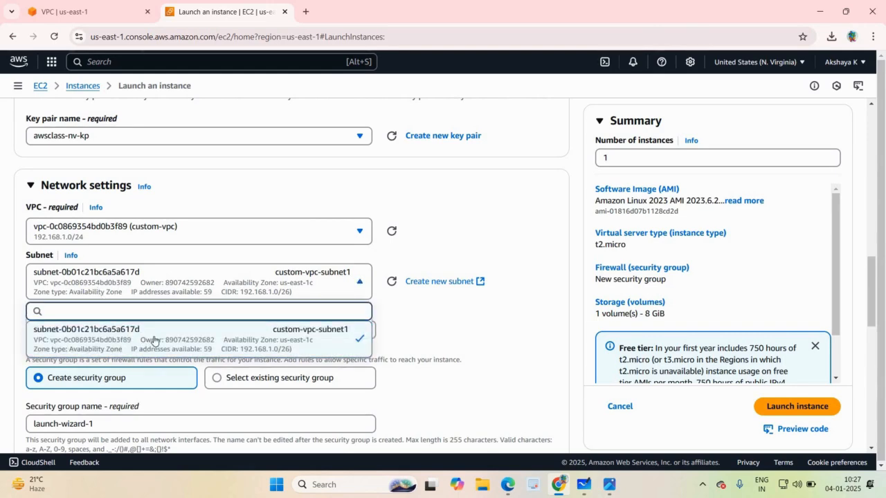
pyautogui.click(275, 294)
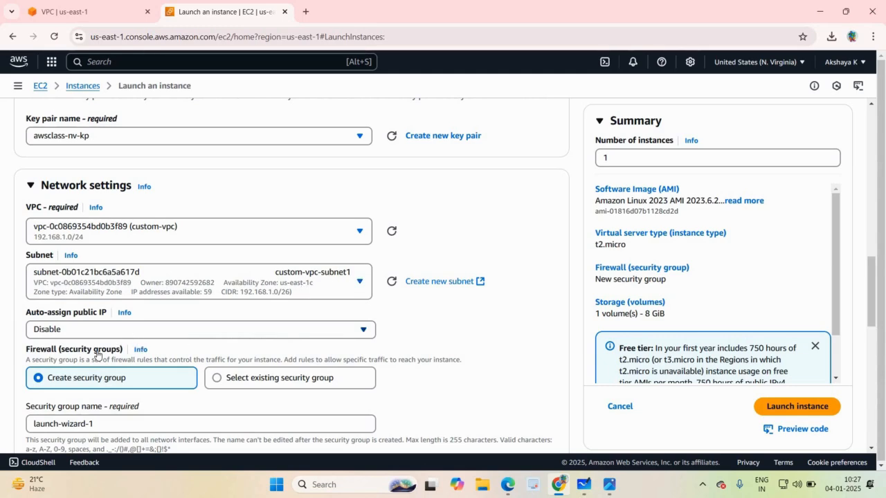
pyautogui.click(110, 331)
pyautogui.click(111, 350)
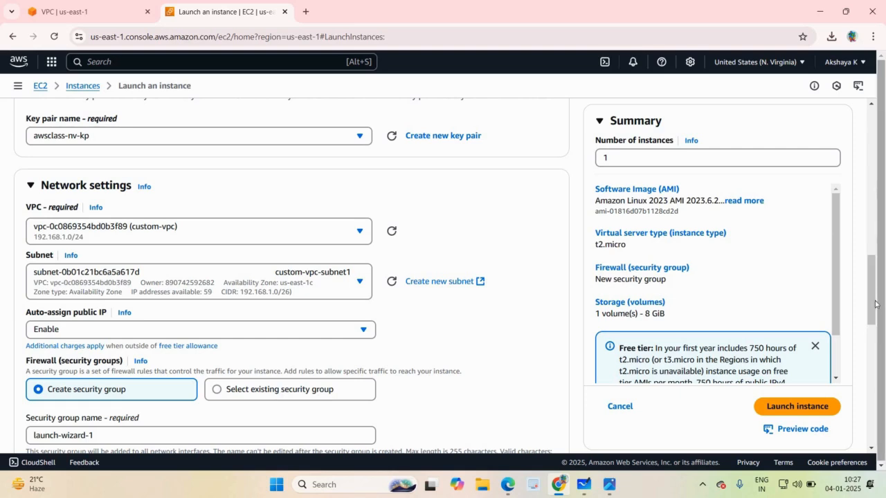
# Name the instance's new security group "custom-vpc-sg-nv".
pyautogui.scroll(-1, 435, 200)
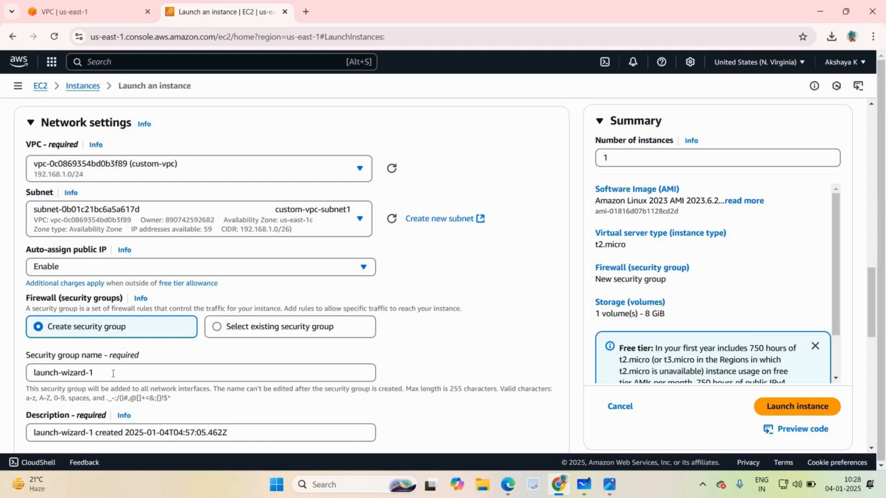
pyautogui.click(113, 374)
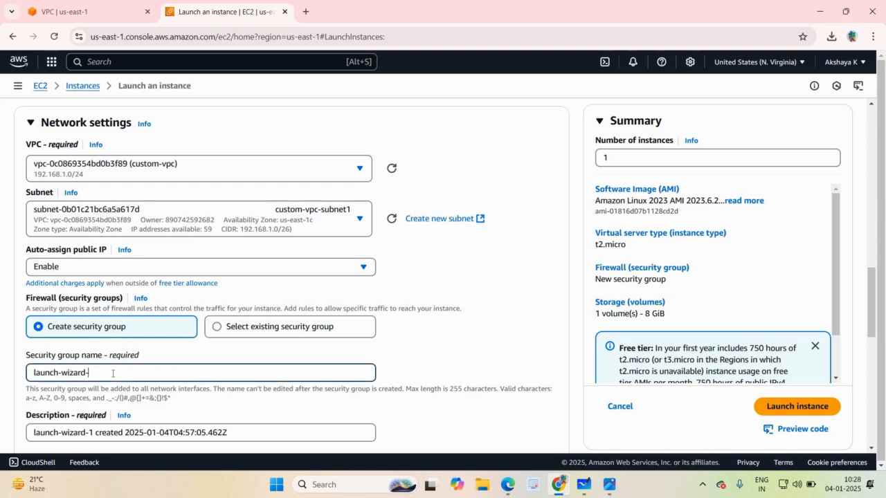
pyautogui.press('BackSpace')
pyautogui.press('BackSpace')
pyautogui.press('BackSpace')
pyautogui.press('BackSpace')
pyautogui.press('BackSpace')
pyautogui.press('BackSpace')
pyautogui.press('BackSpace')
pyautogui.press('BackSpace')
pyautogui.press('BackSpace')
pyautogui.press('BackSpace')
pyautogui.press('BackSpace')
pyautogui.press('BackSpace')
pyautogui.press('BackSpace')
pyautogui.press('BackSpace')
pyautogui.write('custom')
pyautogui.press('BackSpace')
pyautogui.press('BackSpace')
pyautogui.write('pc-sg-nv')
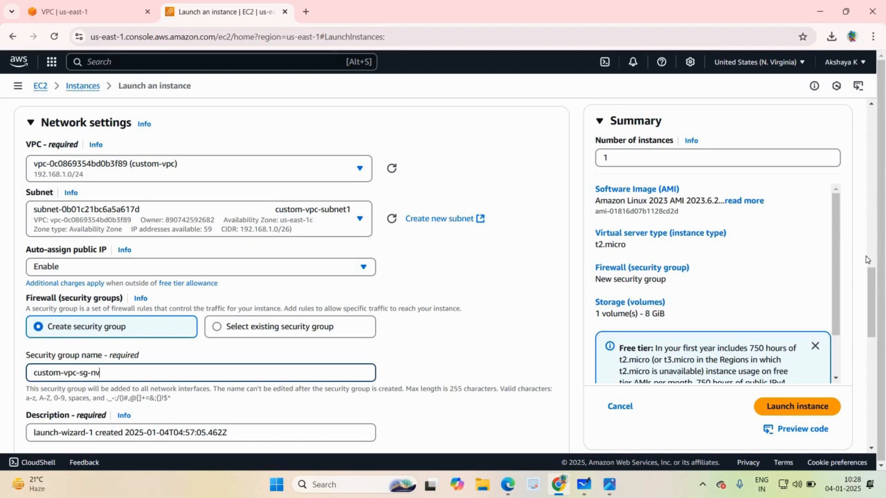
# Load the instance's user data from the text file "apche default page" in the AWS folder.
pyautogui.scroll(-1, 884, 320)
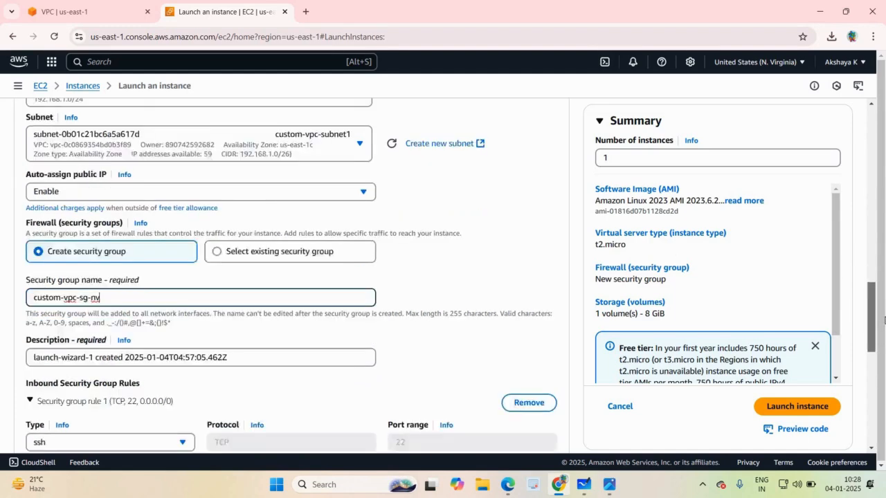
pyautogui.scroll(-2, 884, 320)
pyautogui.scroll(-2, 884, 328)
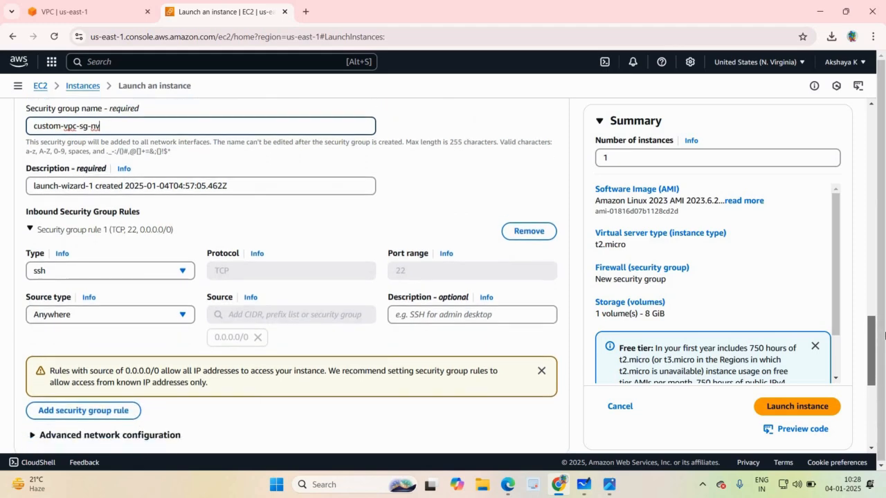
pyautogui.scroll(-4, 884, 356)
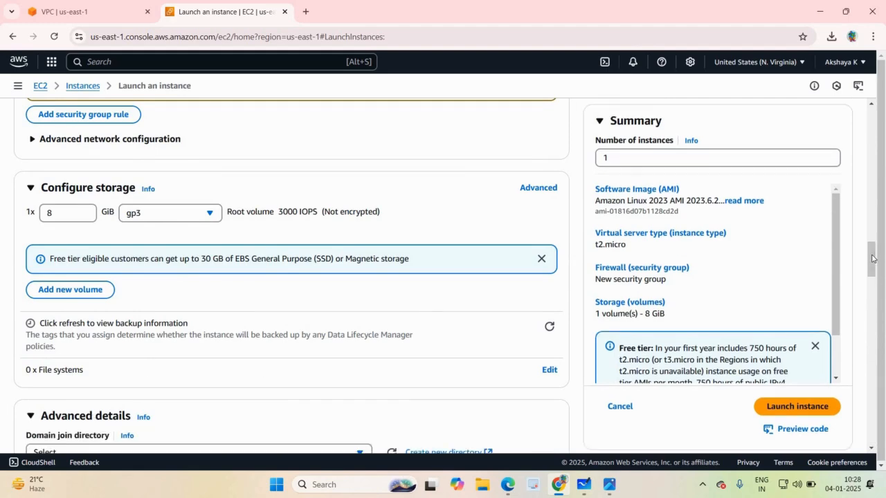
pyautogui.moveTo(874, 259); pyautogui.dragTo(873, 429)
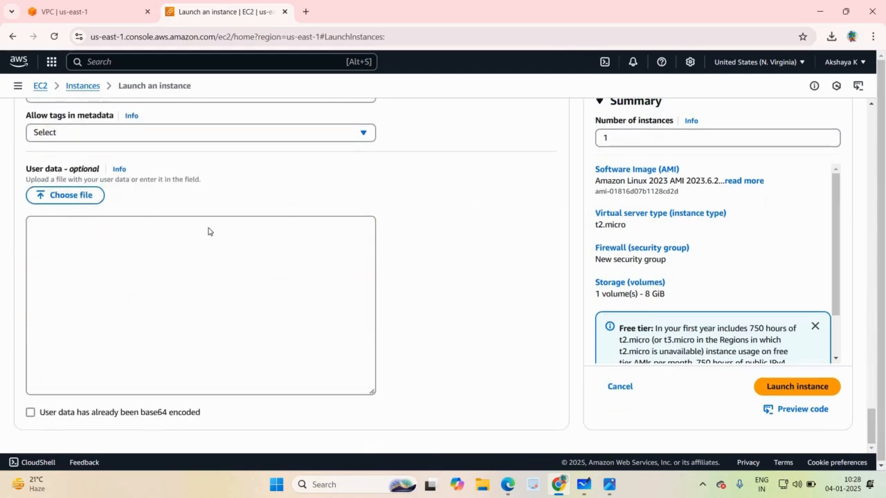
pyautogui.click(77, 196)
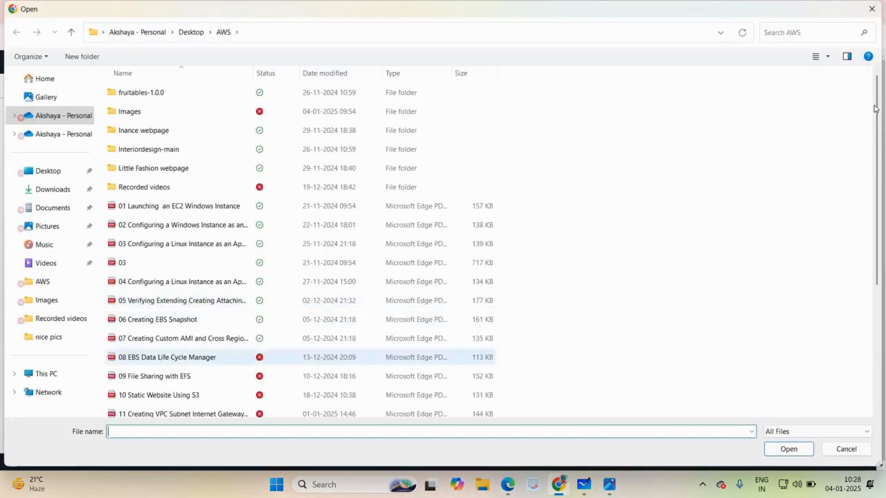
pyautogui.scroll(-4, 214, 268)
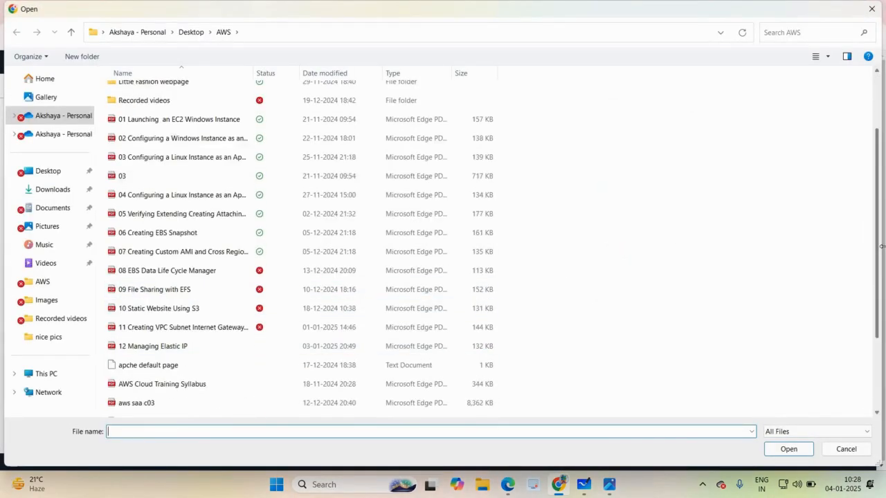
pyautogui.click(201, 259)
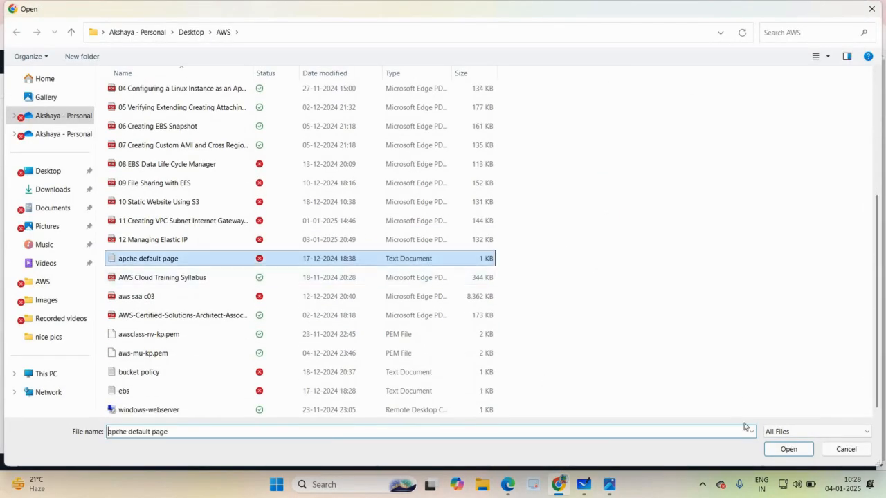
pyautogui.click(774, 445)
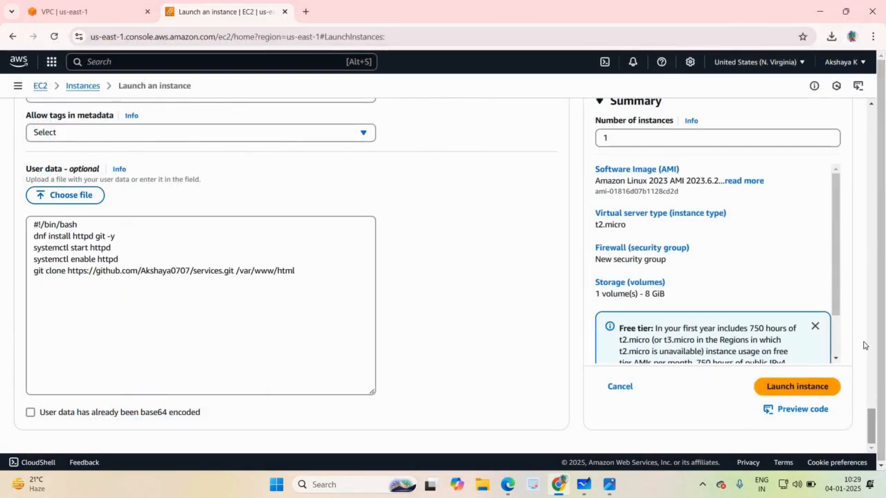
# Review the new instance's network settings, security group, inbound rules and storage.
pyautogui.scroll(15, 865, 346)
pyautogui.scroll(10, 851, 238)
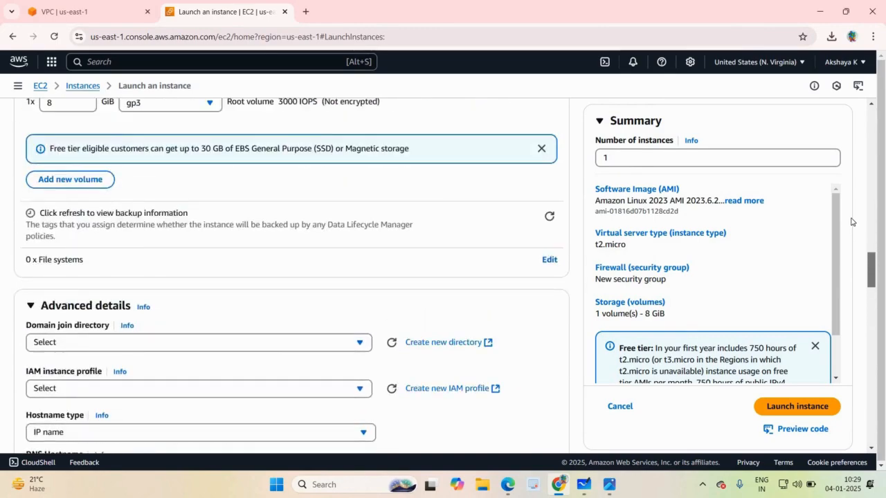
pyautogui.scroll(6, 847, 180)
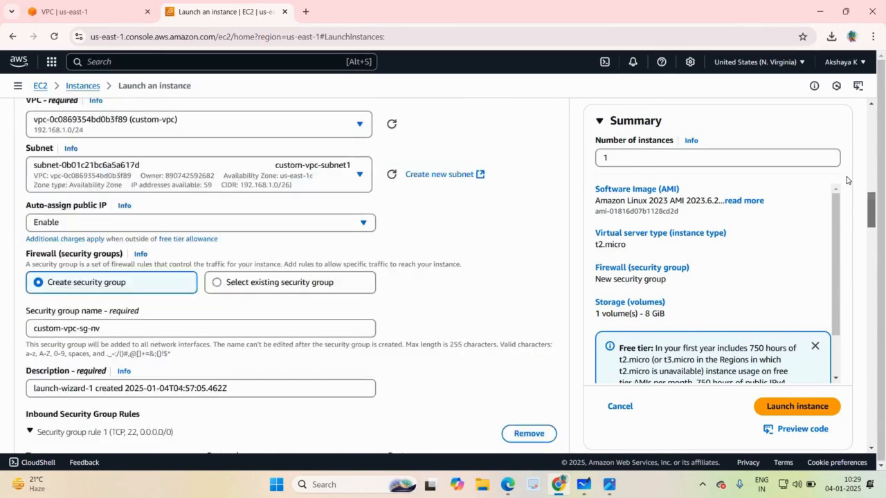
pyautogui.scroll(-3, 847, 198)
pyautogui.scroll(-3, 848, 204)
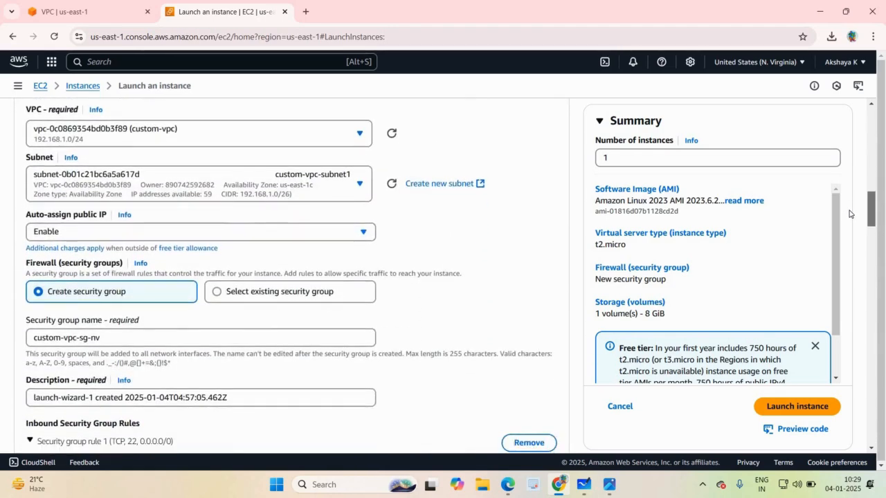
pyautogui.scroll(-2, 849, 214)
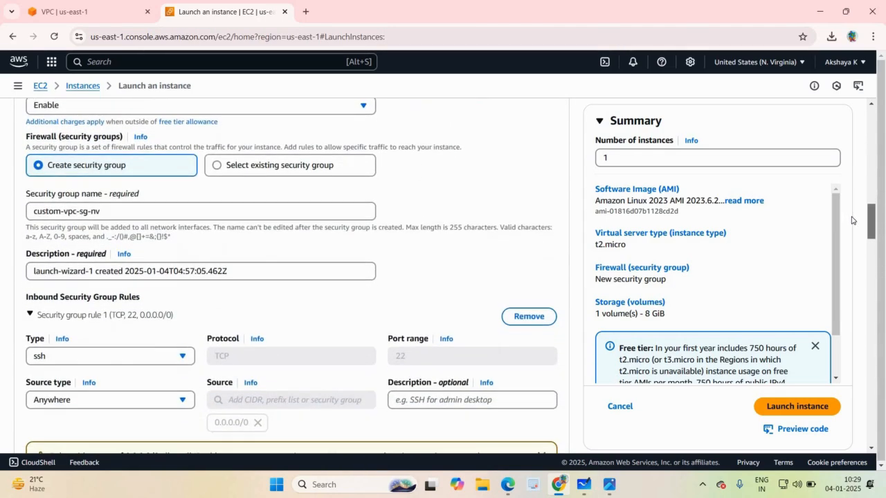
pyautogui.scroll(-1, 851, 220)
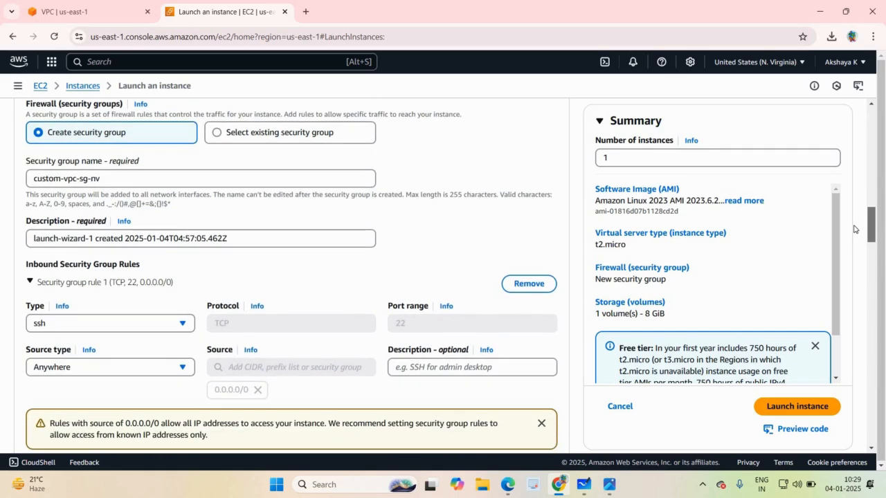
pyautogui.scroll(-3, 854, 229)
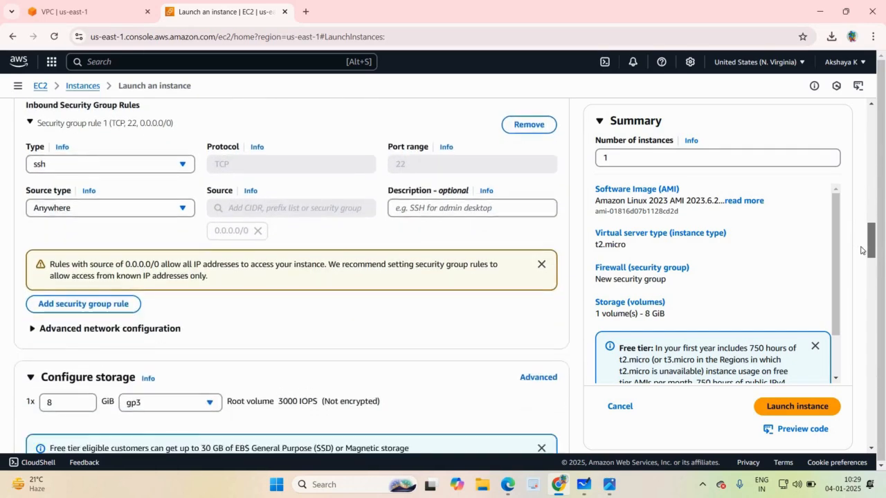
# Launch the configured instance and open the list of instances.
pyautogui.scroll(-6, 864, 251)
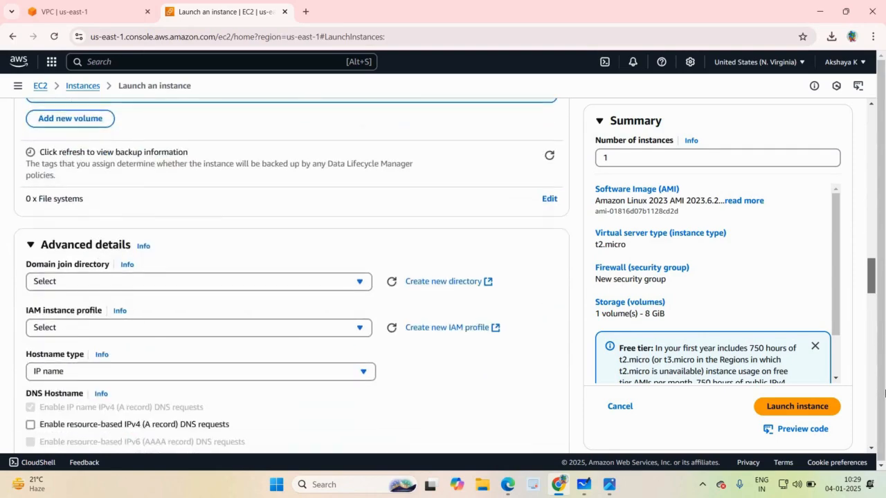
pyautogui.scroll(-15, 858, 388)
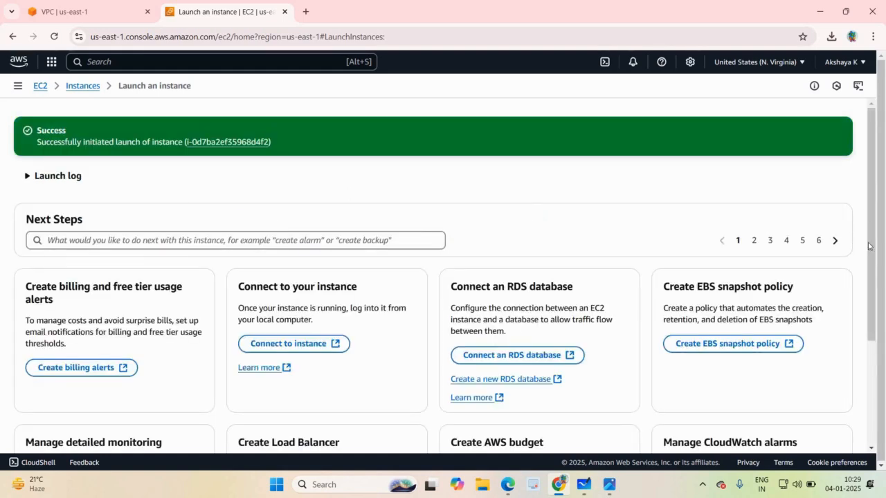
pyautogui.click(80, 90)
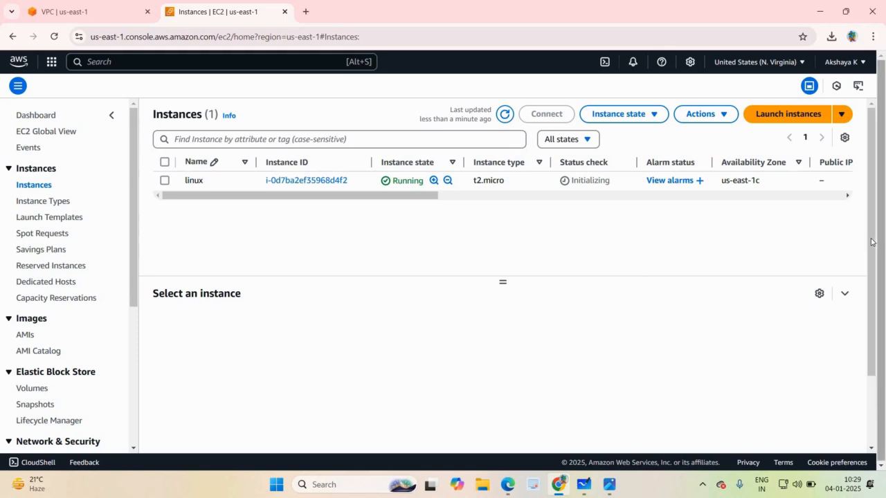
pyautogui.moveTo(874, 244); pyautogui.dragTo(485, 234)
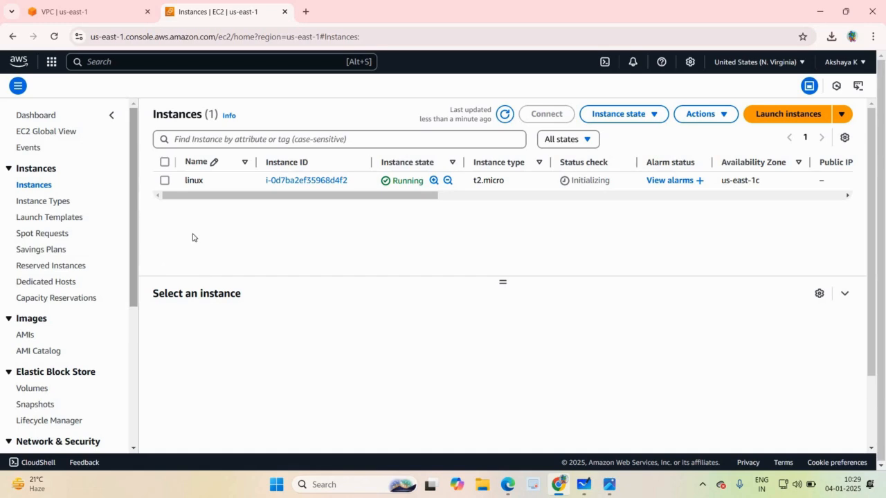
# Select the "linux" instance, refresh the list, and widen the Status check column to read its status.
pyautogui.click(165, 180)
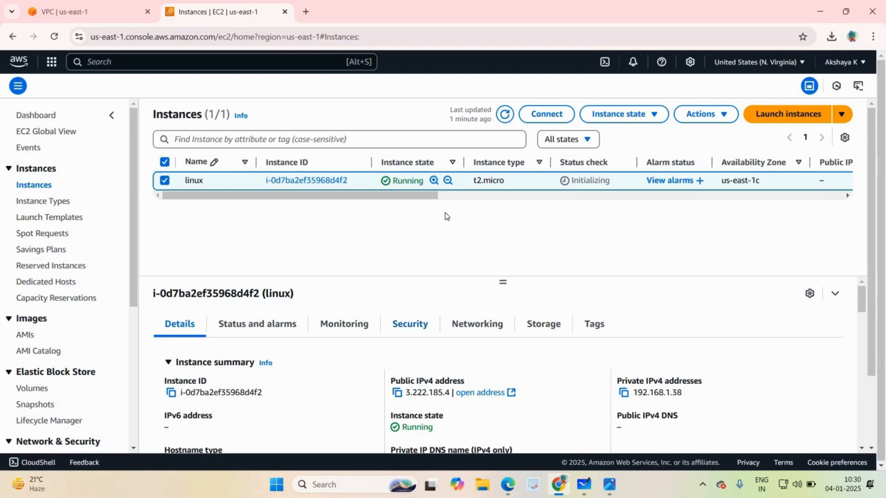
pyautogui.click(507, 114)
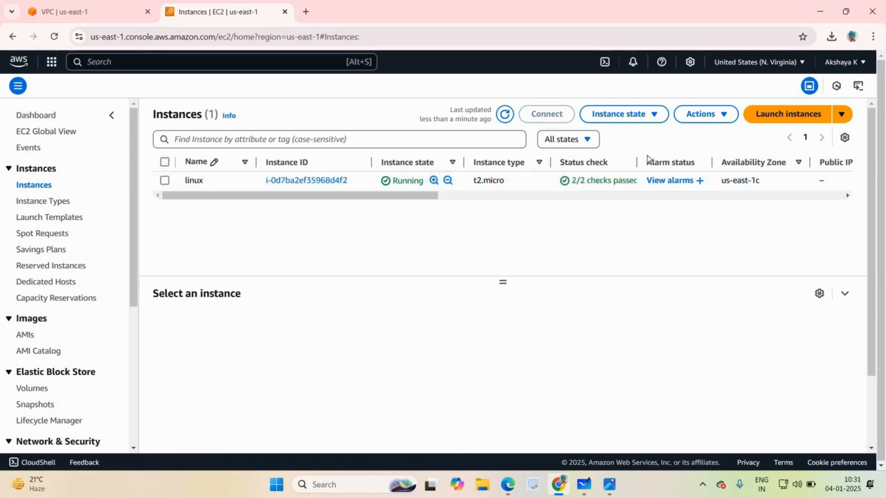
pyautogui.moveTo(637, 162); pyautogui.dragTo(654, 165)
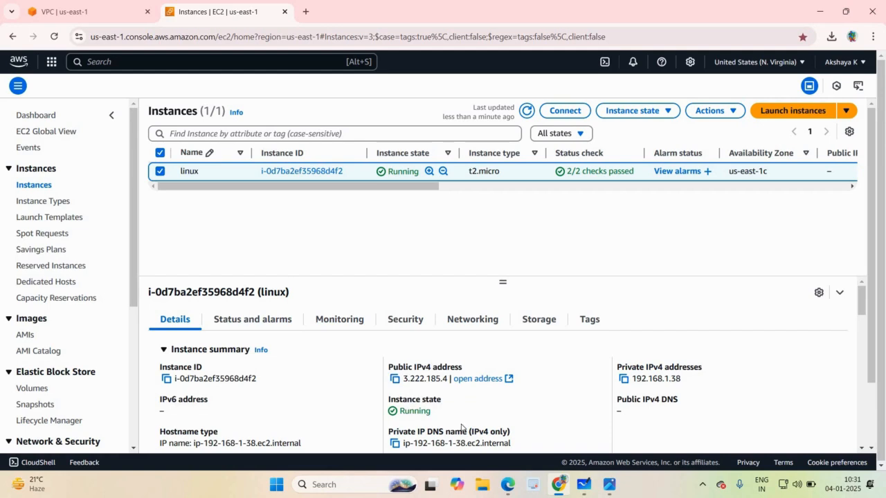
# Copy the "linux" instance's public IPv4 address and load it in a new browser tab to test the web server.
pyautogui.click(395, 381)
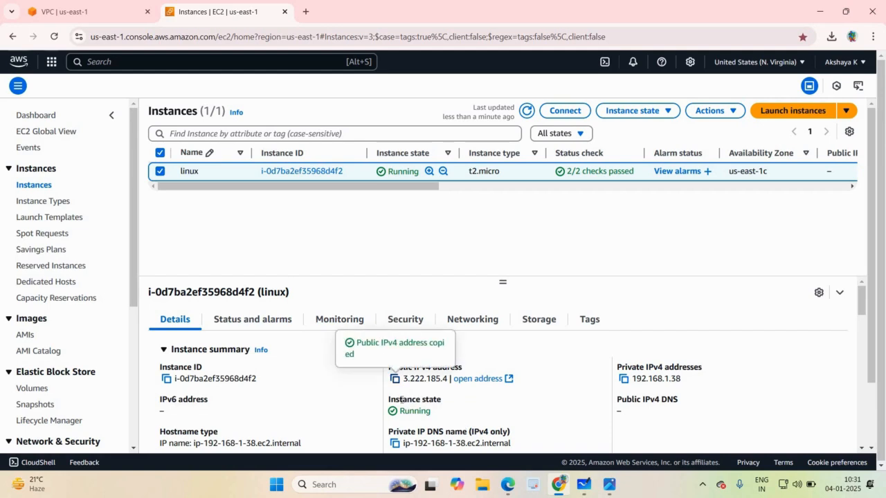
pyautogui.click(305, 11)
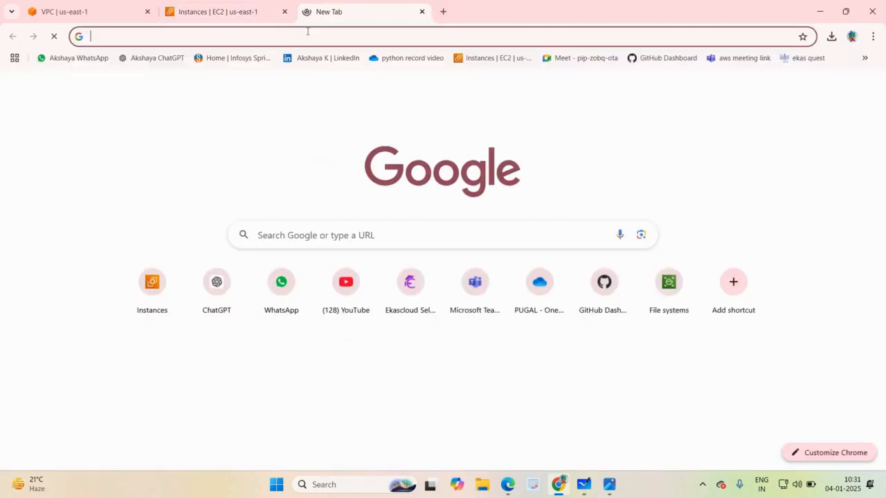
pyautogui.click(307, 31)
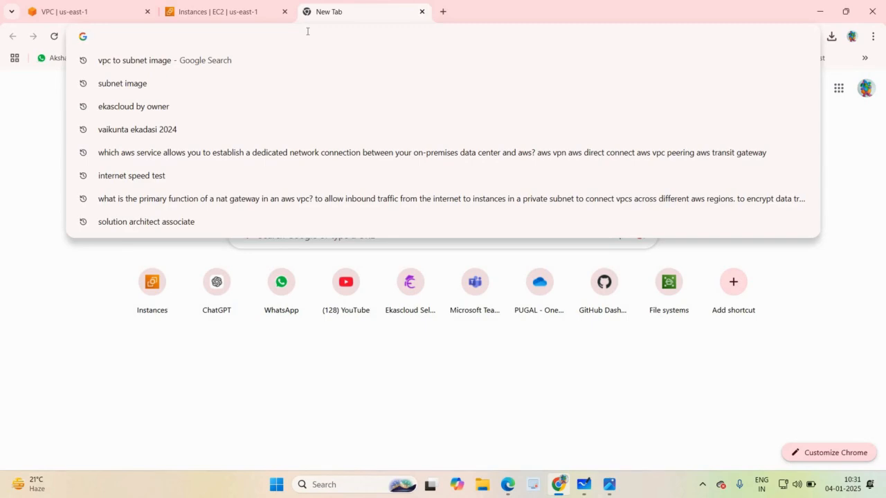
pyautogui.hotkey('ctrl', 'v')
pyautogui.press('Return')
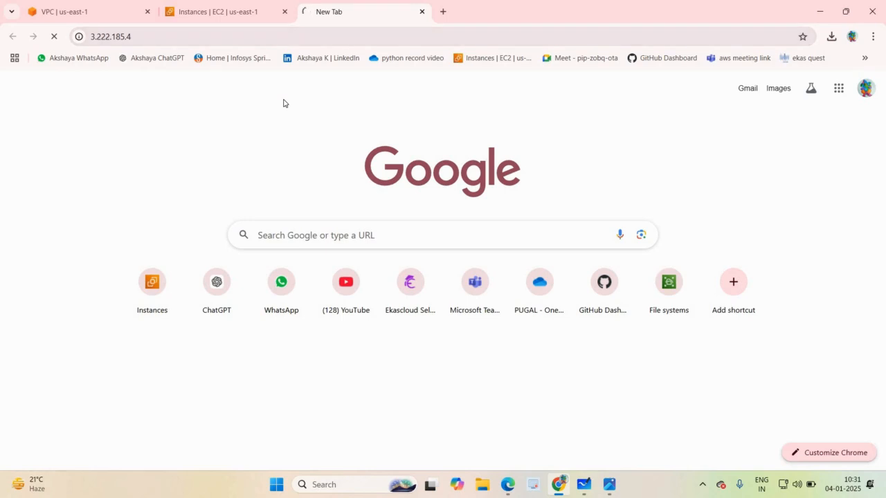
pyautogui.press('F5')
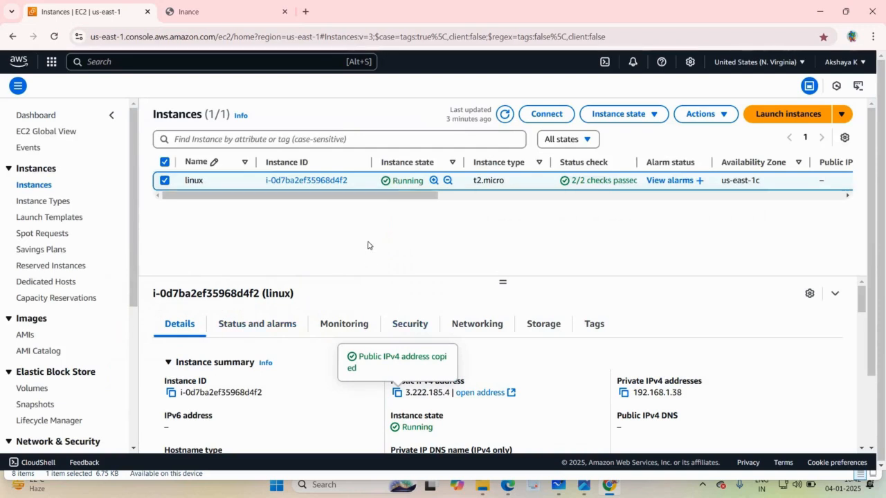
# Search the AWS services for "vpc" and open the list of your VPCs.
pyautogui.click(45, 188)
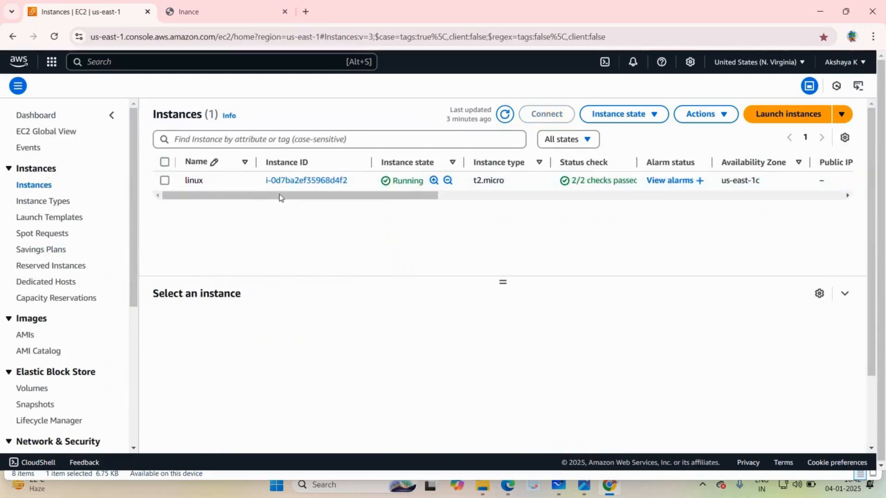
pyautogui.moveTo(324, 197)
pyautogui.mouseDown()
pyautogui.moveTo(372, 197)
pyautogui.moveTo(325, 197)
pyautogui.mouseUp()
pyautogui.click(250, 63)
pyautogui.write('vpc')
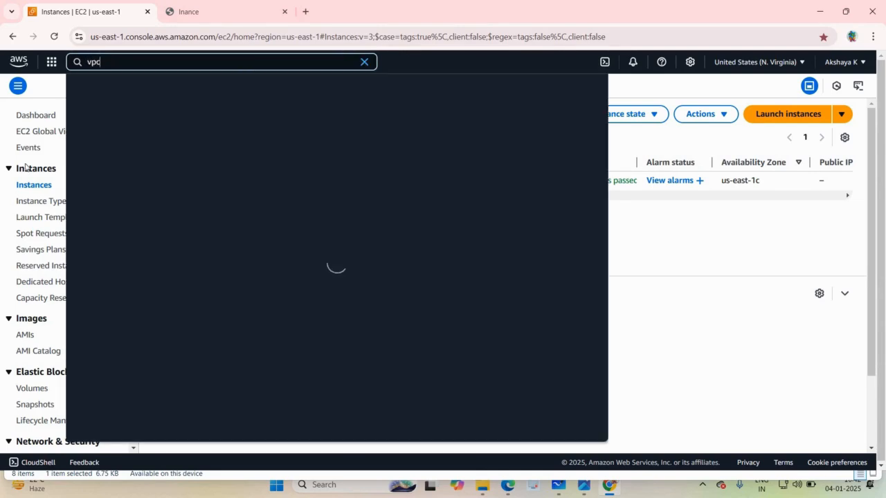
pyautogui.press('Return')
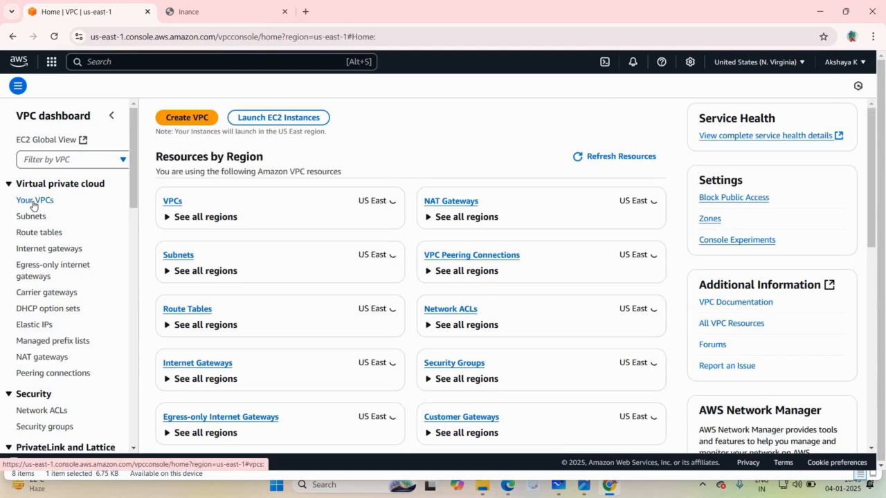
pyautogui.click(33, 203)
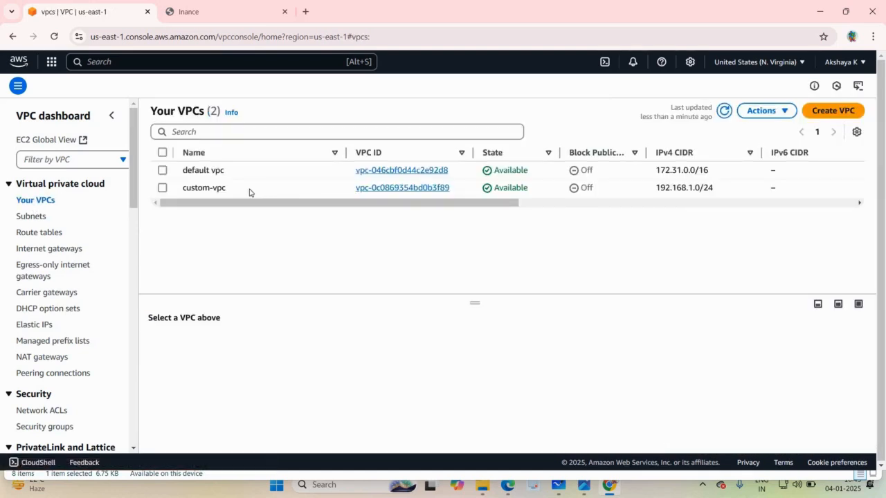
pyautogui.click(194, 5)
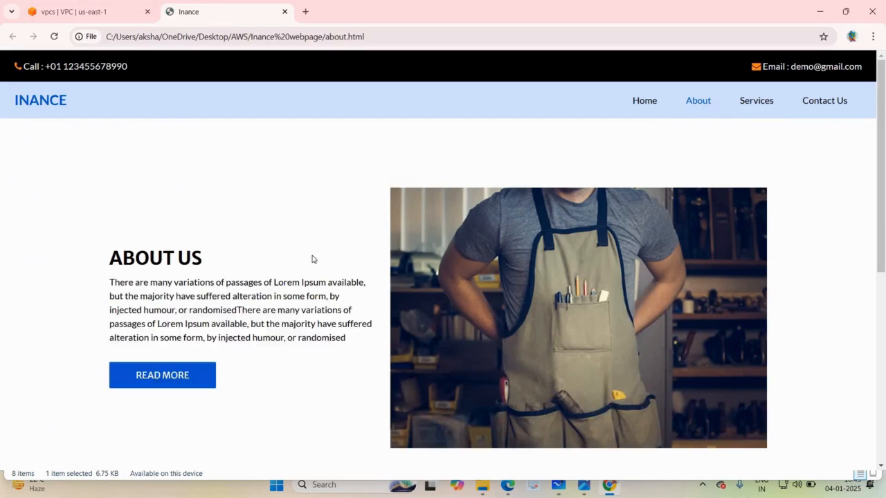
pyautogui.click(88, 3)
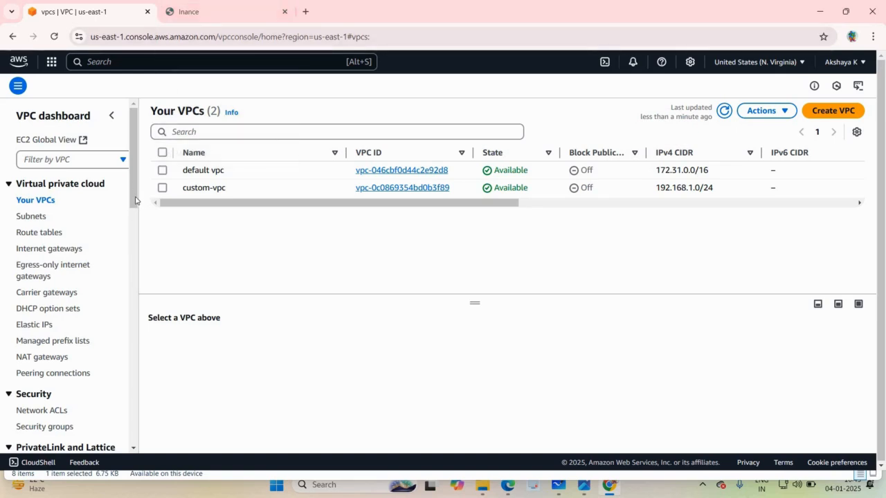
# Open the Elastic IP addresses page and show the actions available there.
pyautogui.scroll(-1, 48, 279)
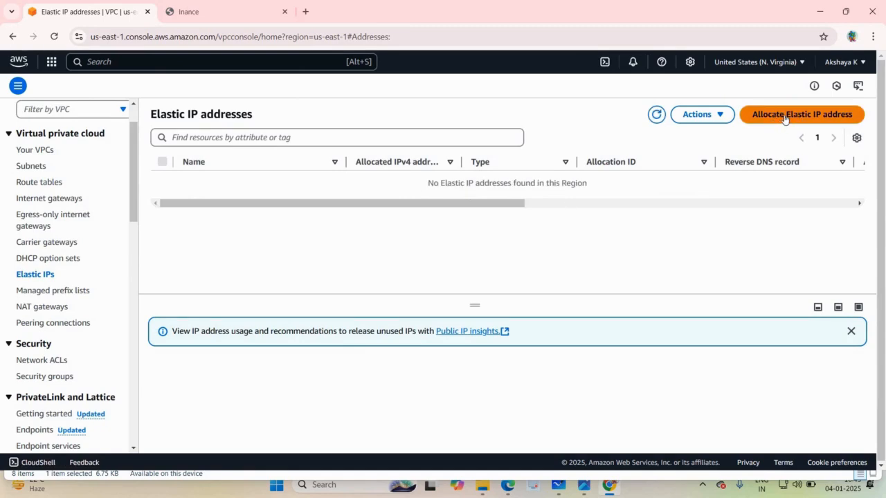
pyautogui.click(715, 117)
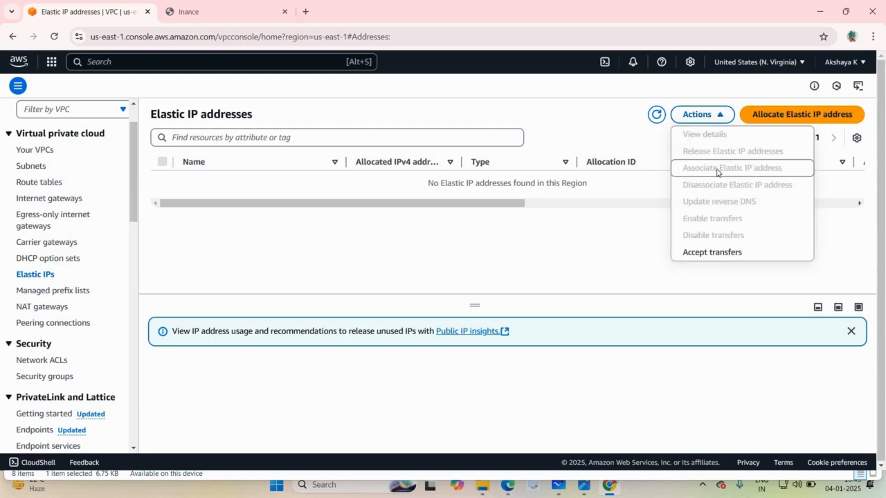